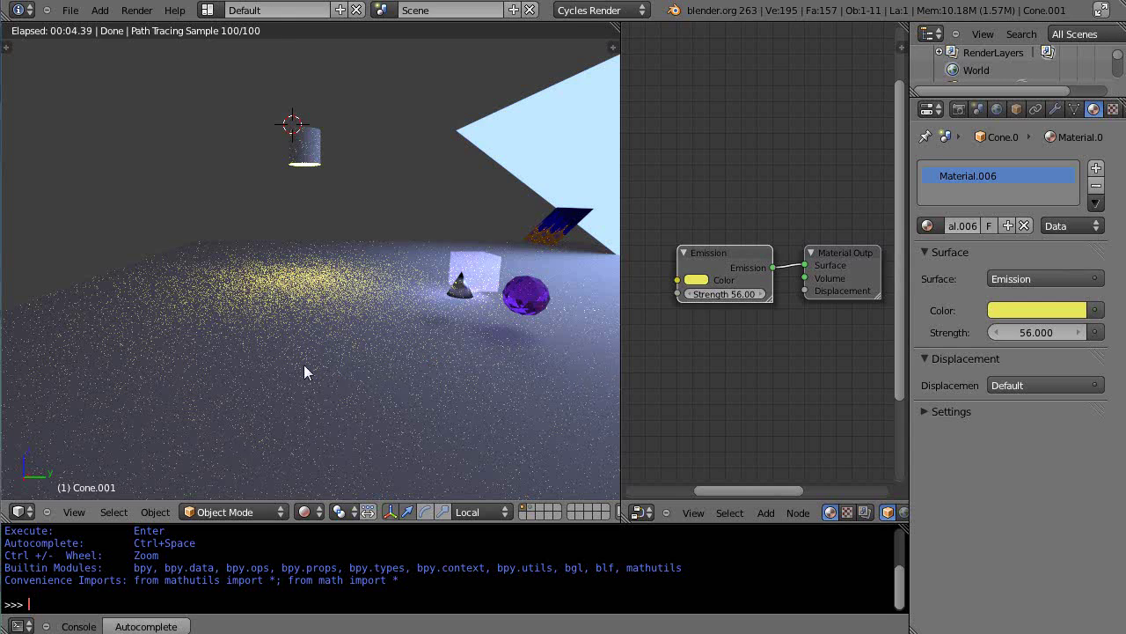
# Orbit the Cycles-rendered view slightly
pyautogui.moveTo(304, 364); pyautogui.dragTo(333, 348, button='middle')
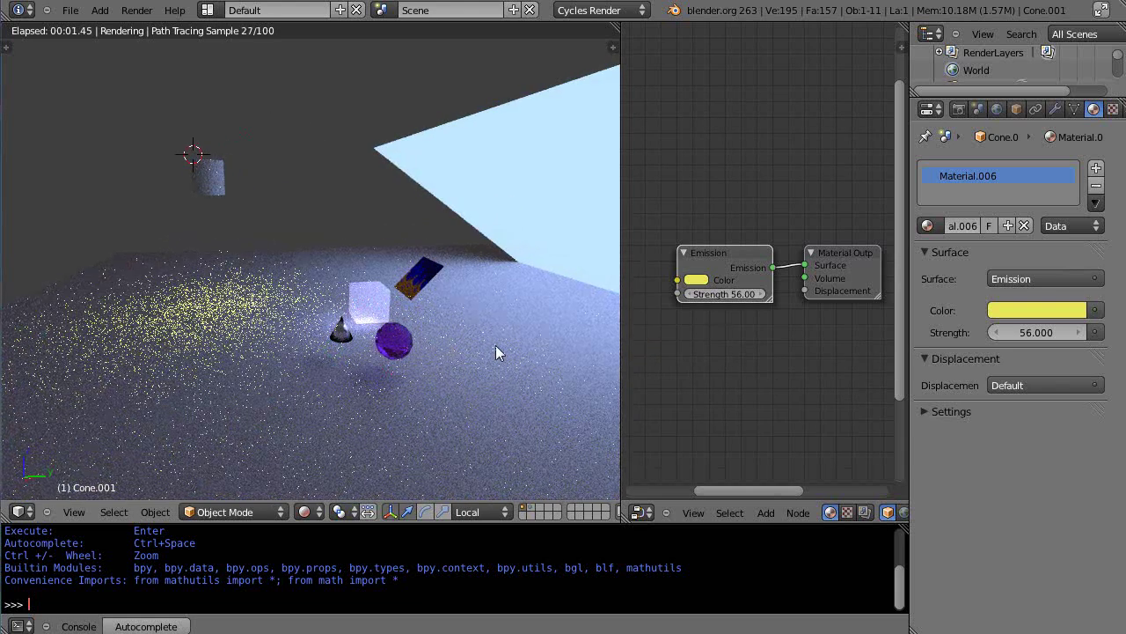
# Switch to Blender Render and add a spot lamp high at the upper left of the scene
pyautogui.click(601, 10)
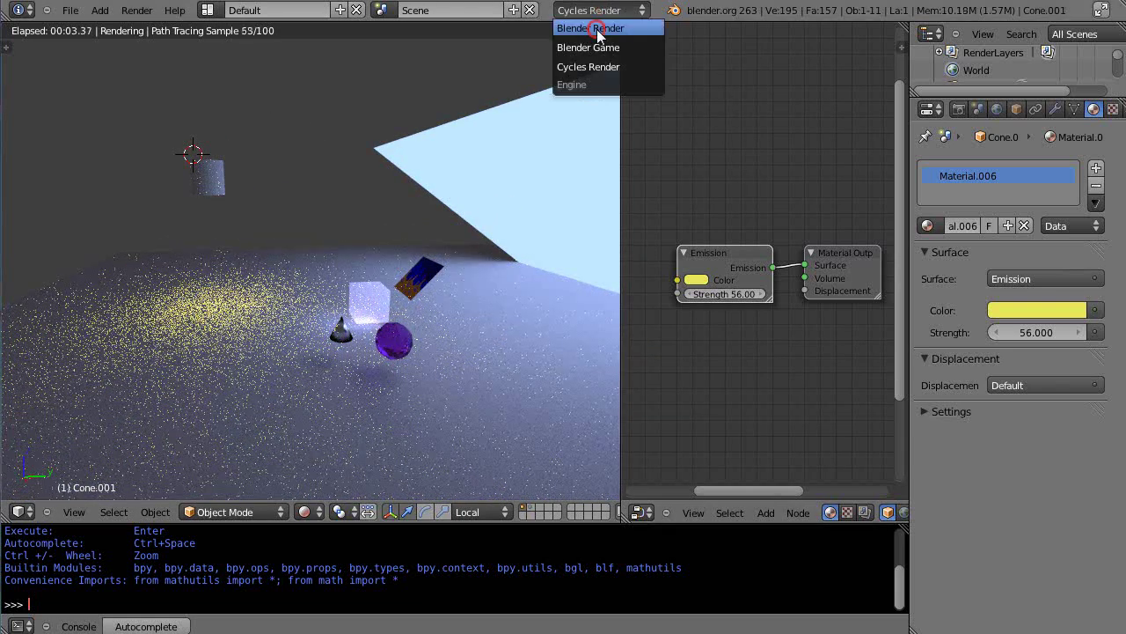
pyautogui.click(598, 29)
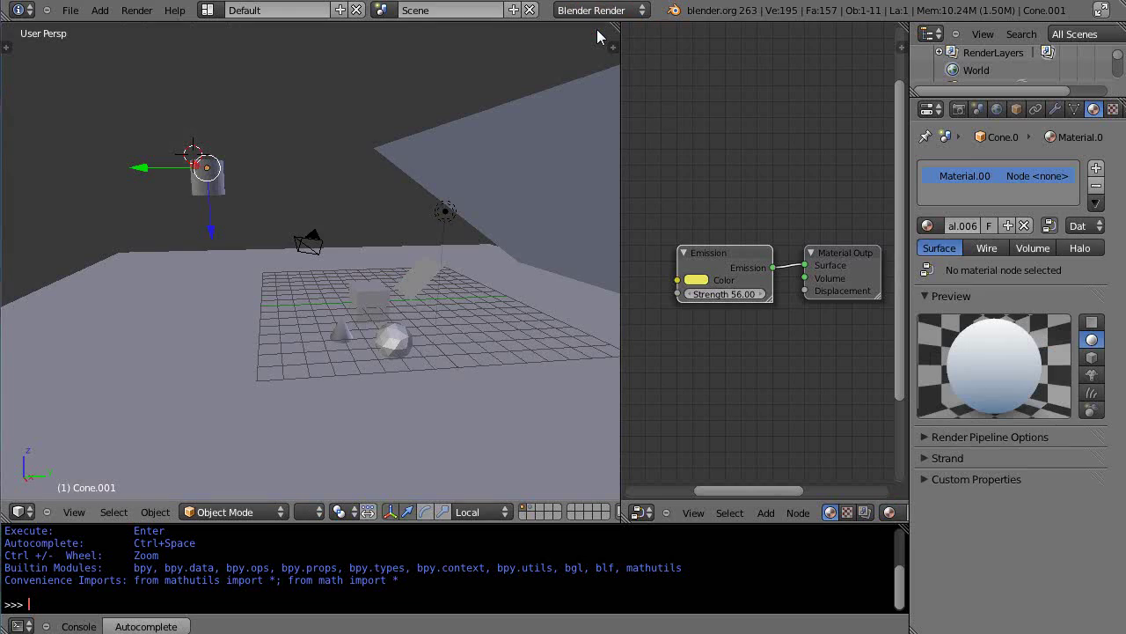
pyautogui.click(104, 117)
pyautogui.hotkey('shift', 'a')
pyautogui.moveTo(104, 326)
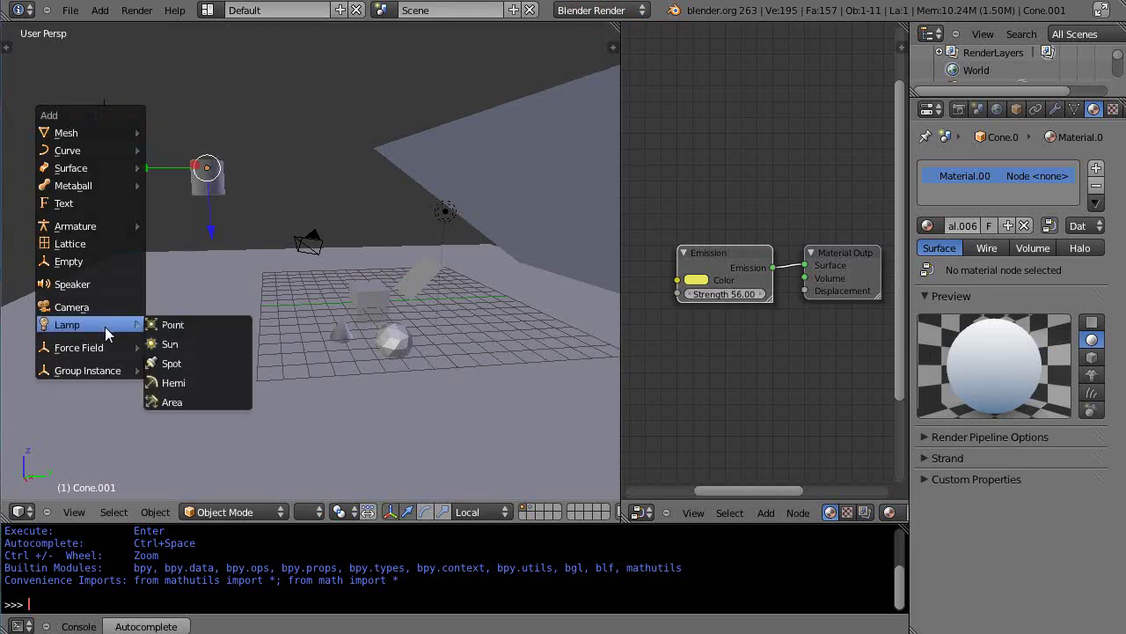
pyautogui.click(181, 362)
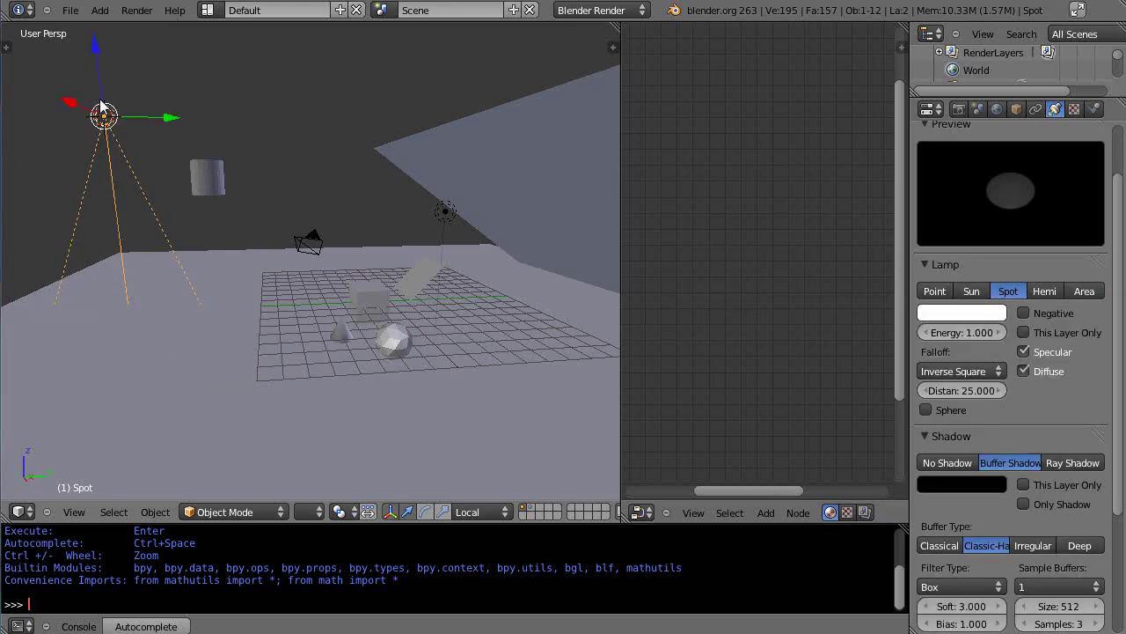
# Make the spot lamp's colour bright green
pyautogui.click(957, 314)
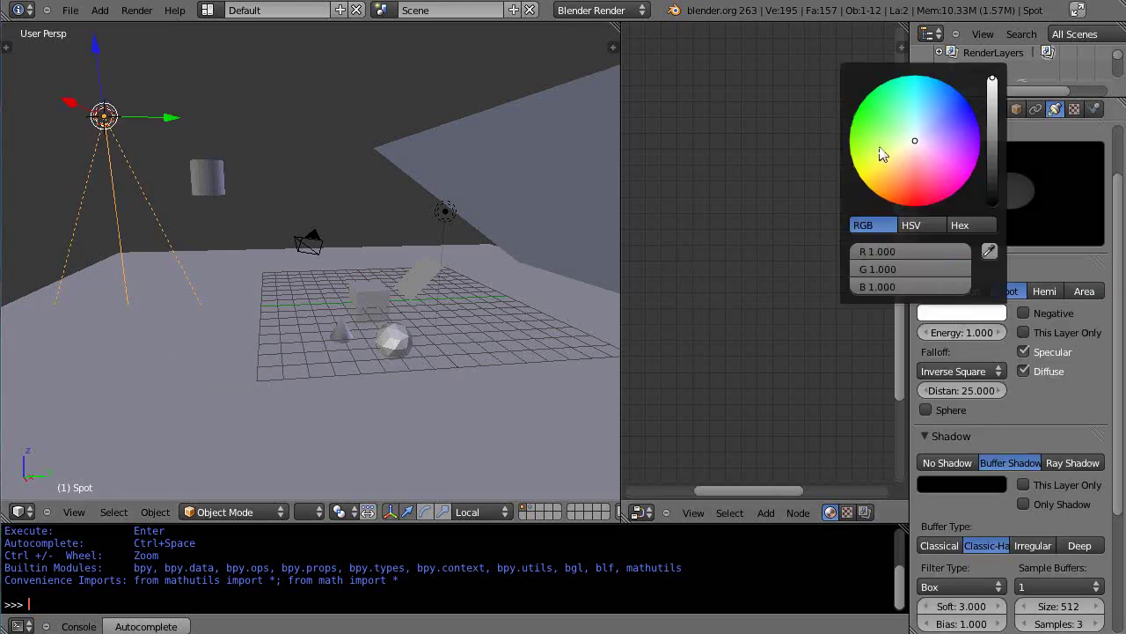
pyautogui.click(862, 125)
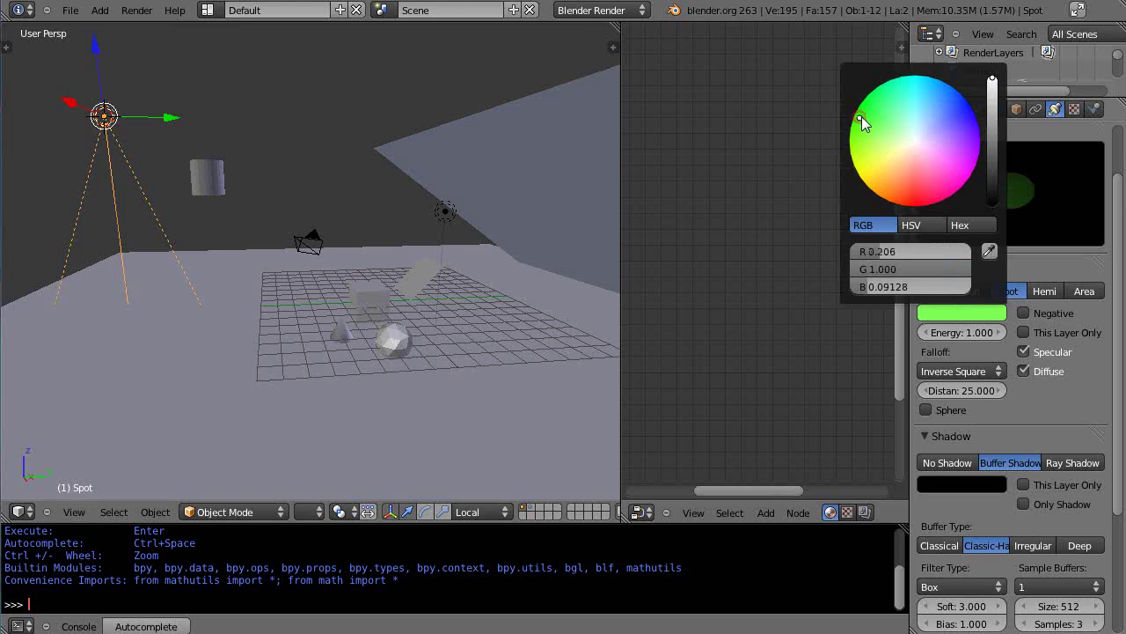
pyautogui.click(604, 13)
# Return to Cycles, enable nodes for the lamp, and drag its strength up to 1688 and back down
pyautogui.click(603, 66)
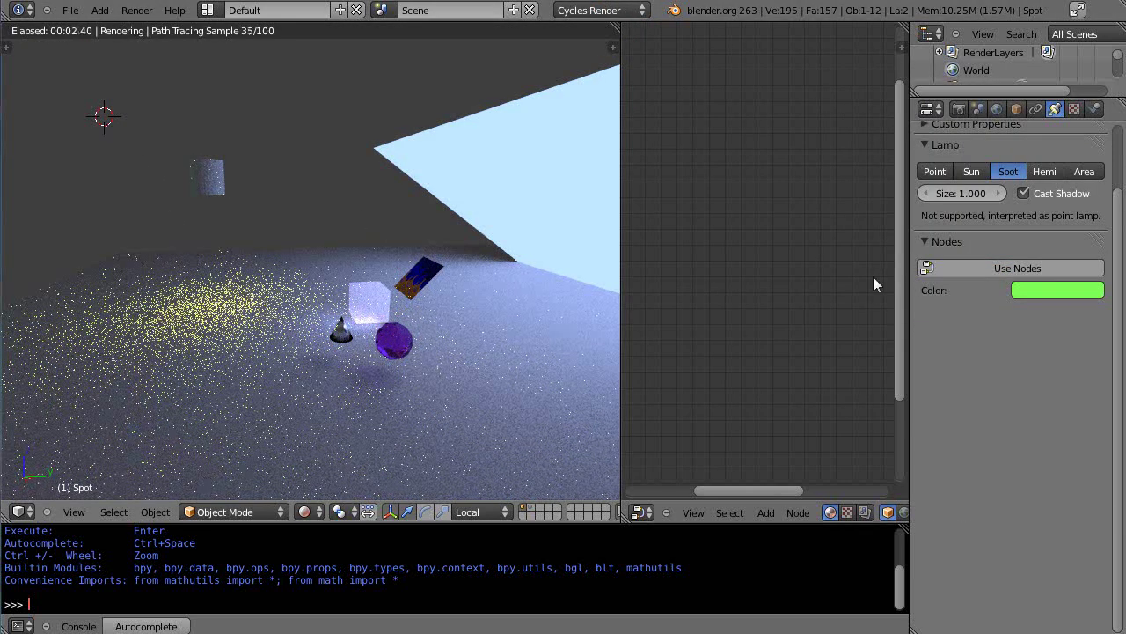
pyautogui.click(1034, 270)
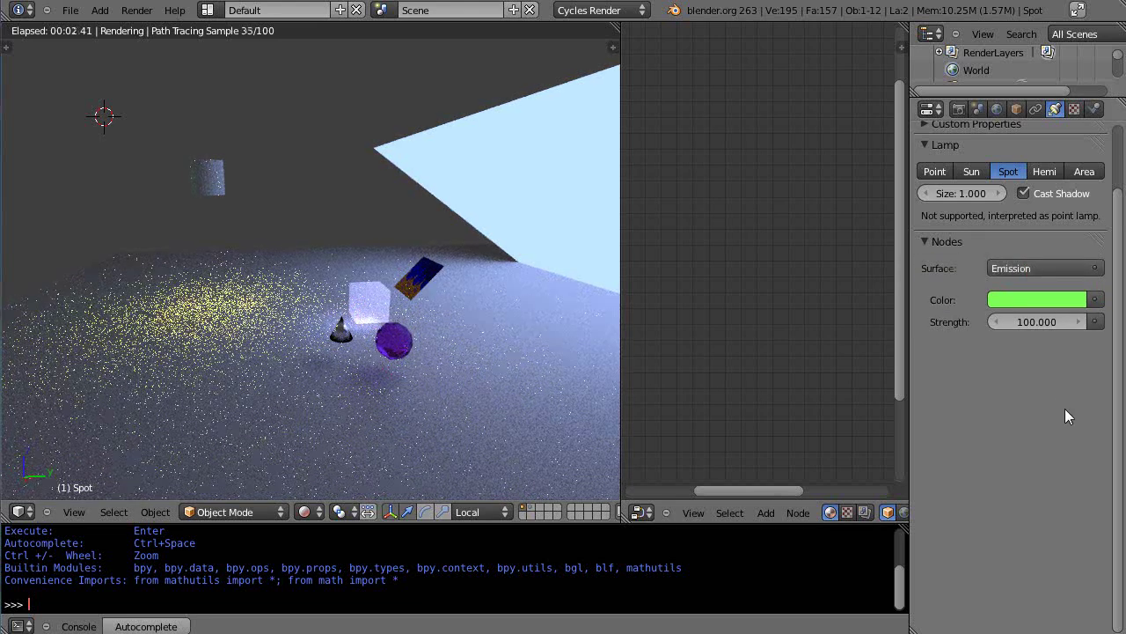
pyautogui.click(1012, 323)
pyautogui.moveTo(1012, 323); pyautogui.dragTo(1037, 324)
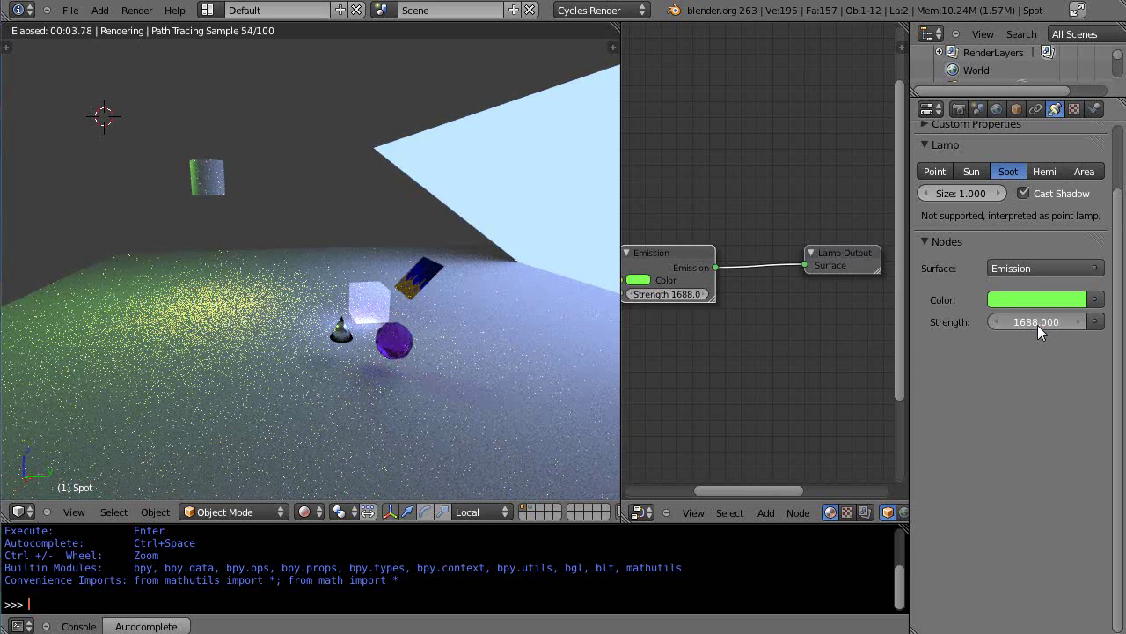
pyautogui.moveTo(1038, 325); pyautogui.dragTo(1030, 328)
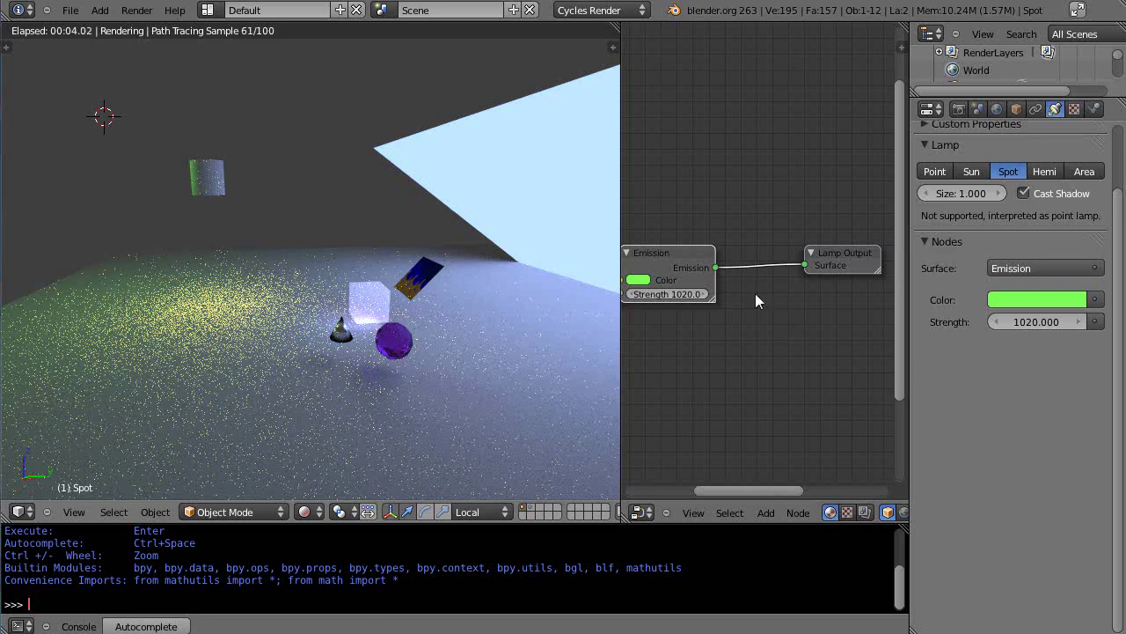
# Lower the lamp strength to 896, zoom out, then raise it to 21508
pyautogui.moveTo(1039, 326); pyautogui.dragTo(1027, 327)
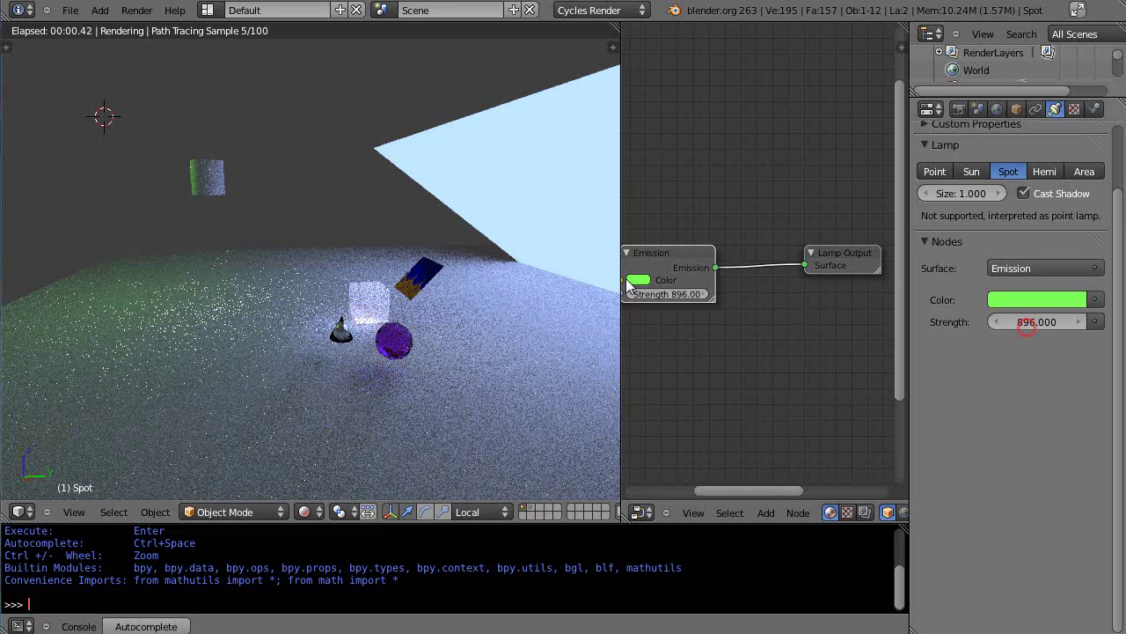
pyautogui.scroll(-4, 293, 253)
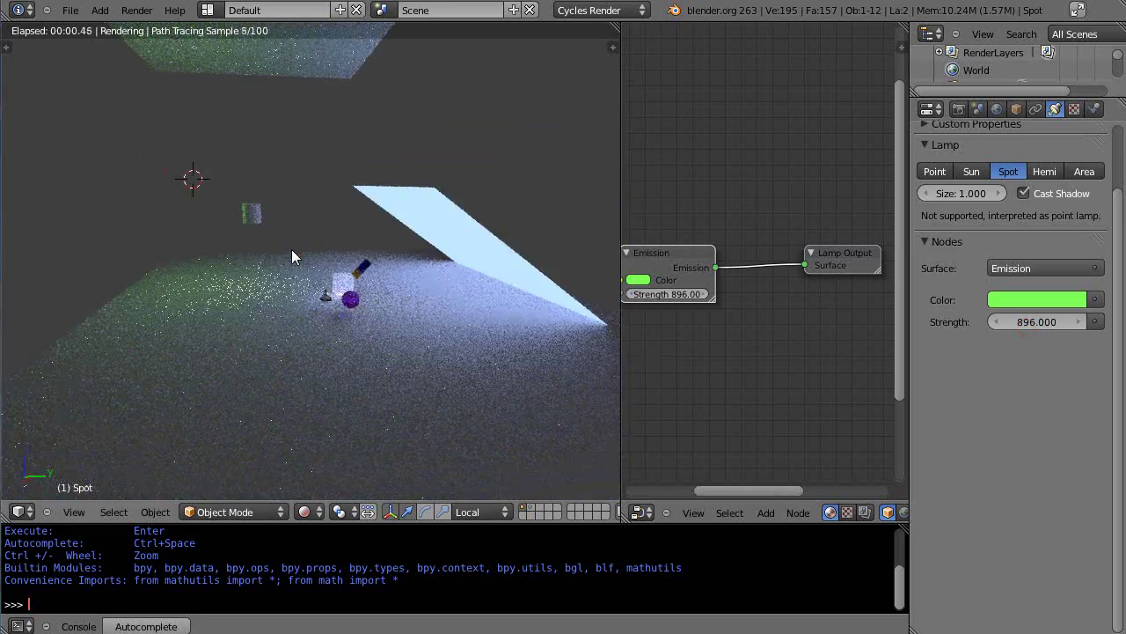
pyautogui.scroll(-2, 291, 249)
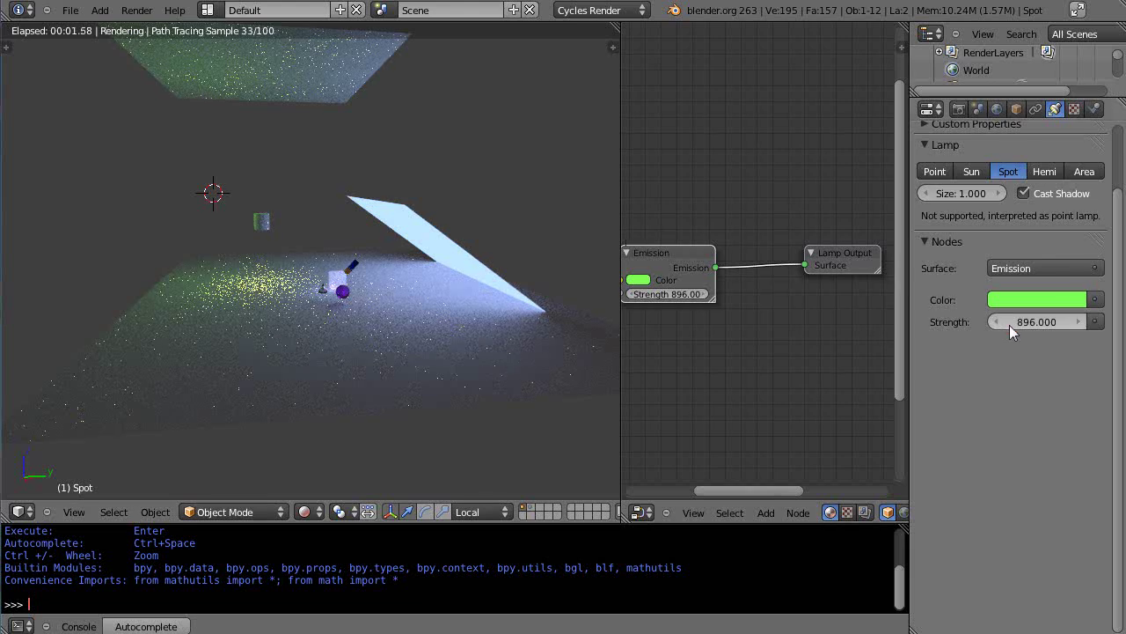
pyautogui.moveTo(1009, 325); pyautogui.dragTo(964, 337)
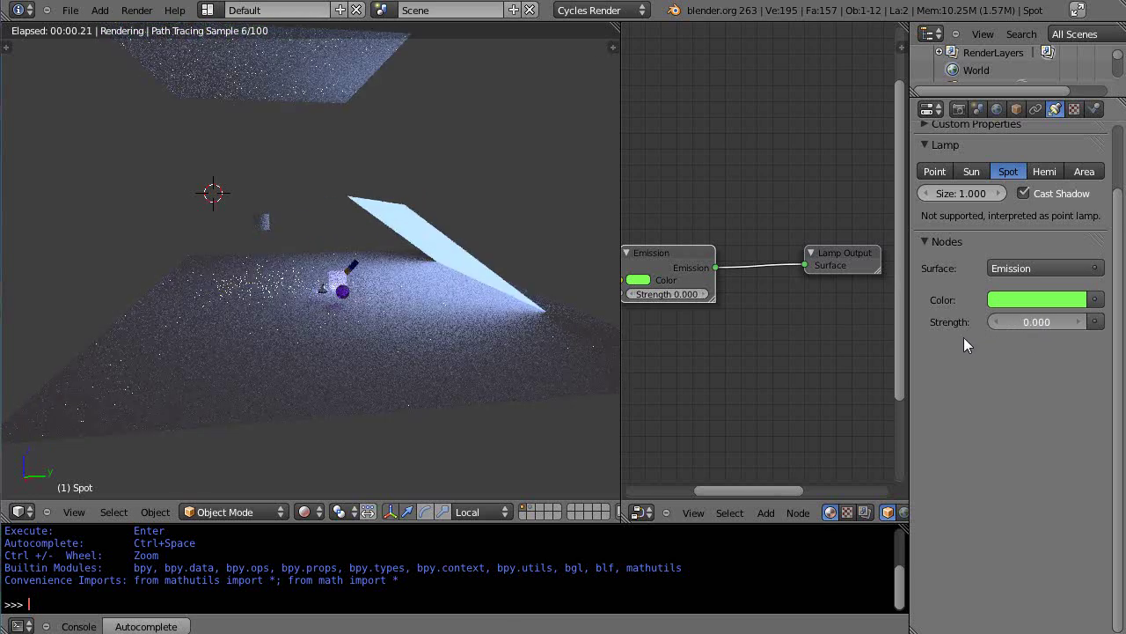
# Switch to Blender Render and set the spot lamp's cone size to 5°
pyautogui.click(572, 13)
pyautogui.click(576, 28)
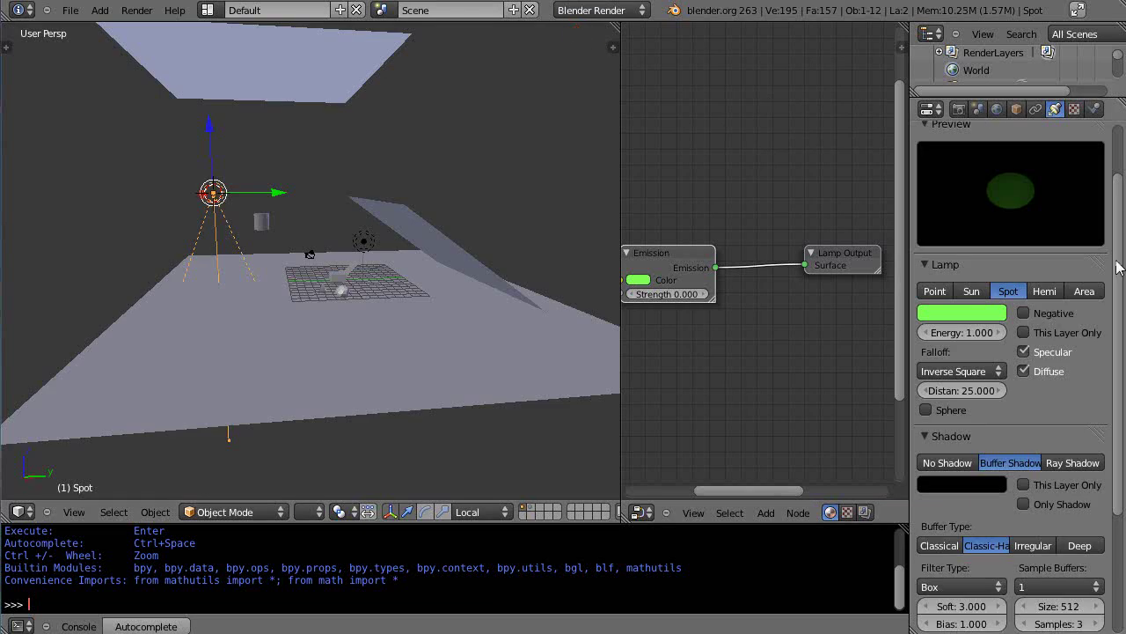
pyautogui.scroll(-5, 1116, 267)
pyautogui.click(966, 540)
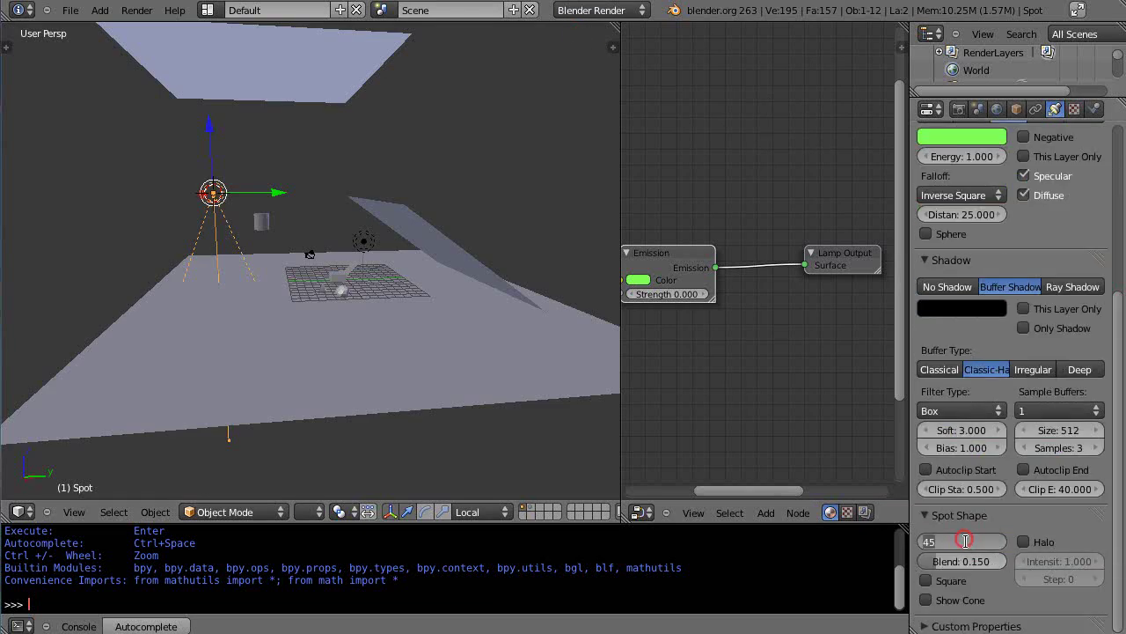
pyautogui.write('5')
pyautogui.press('Return')
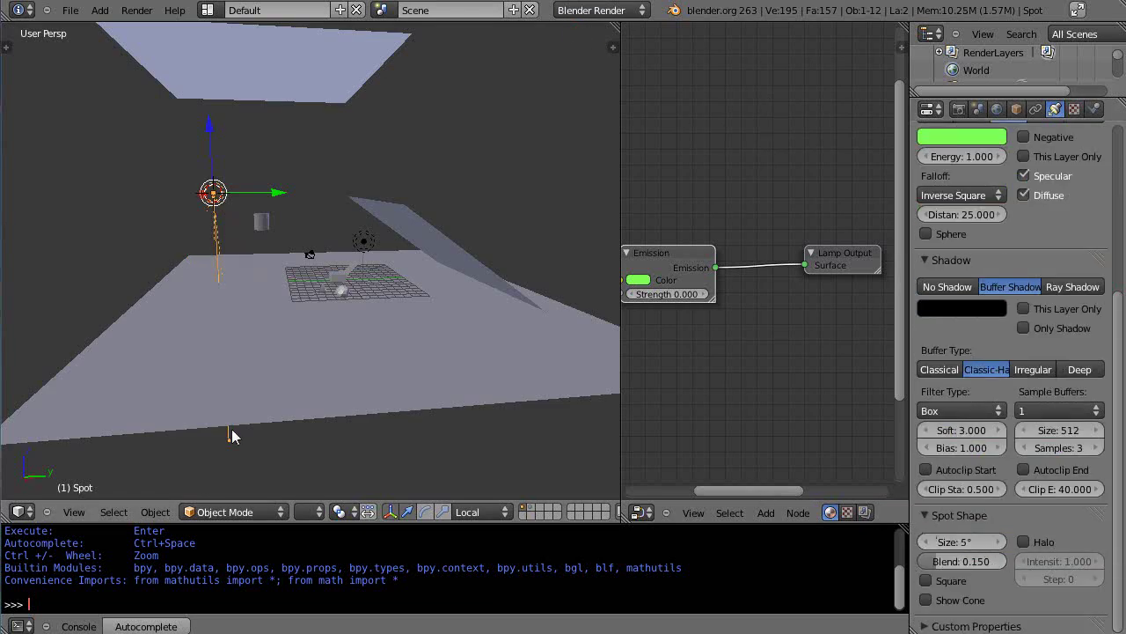
pyautogui.scroll(1, 230, 289)
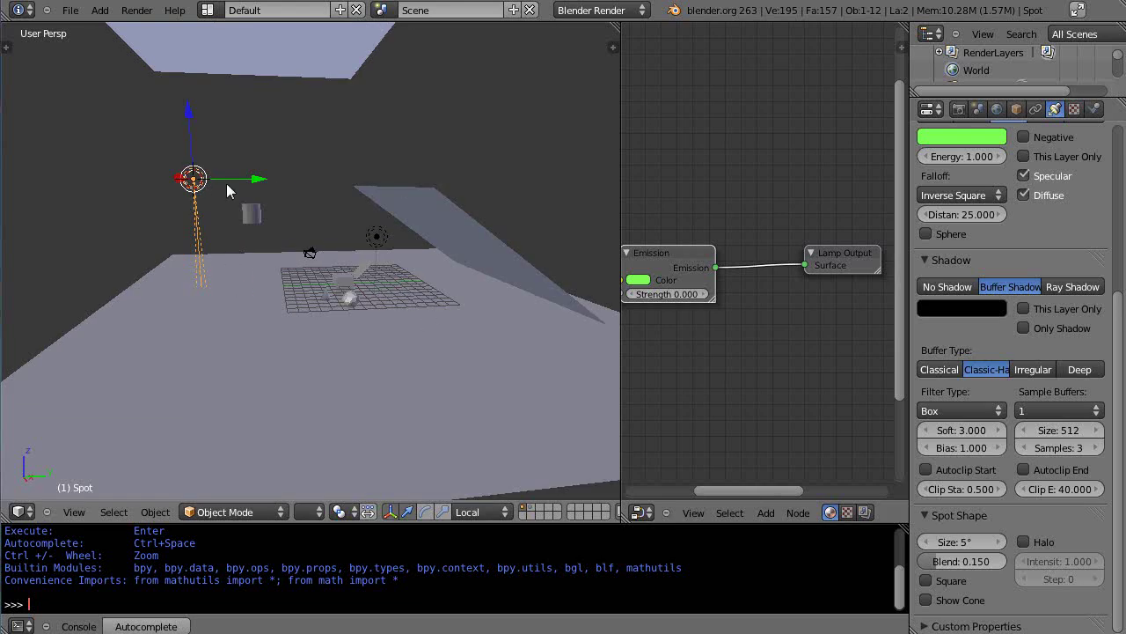
pyautogui.click(596, 10)
# Return to Cycles, drag the lamp strength up as a test, then reset it to 0
pyautogui.click(577, 70)
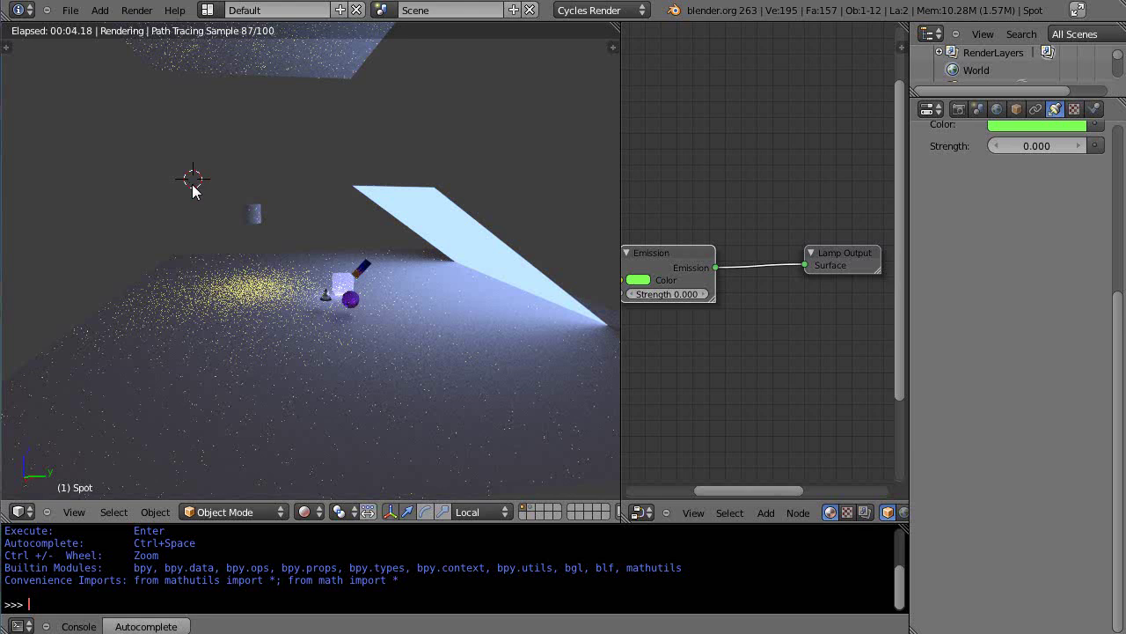
pyautogui.scroll(4, 1001, 332)
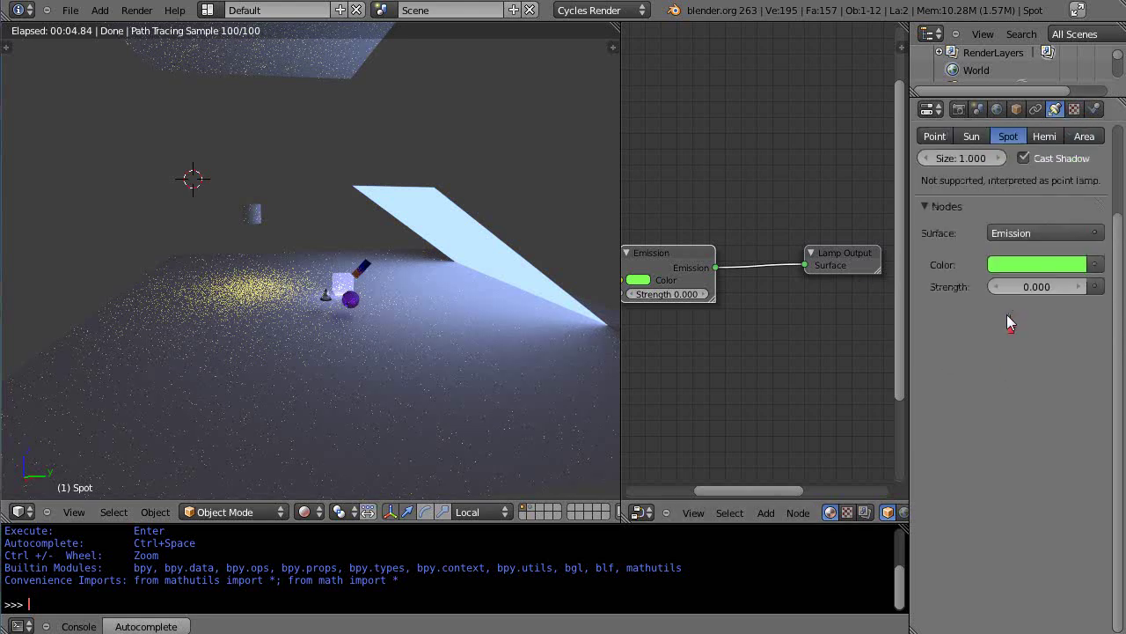
pyautogui.moveTo(1017, 283)
pyautogui.mouseDown()
pyautogui.moveTo(1067, 283)
pyautogui.moveTo(1038, 282)
pyautogui.mouseUp()
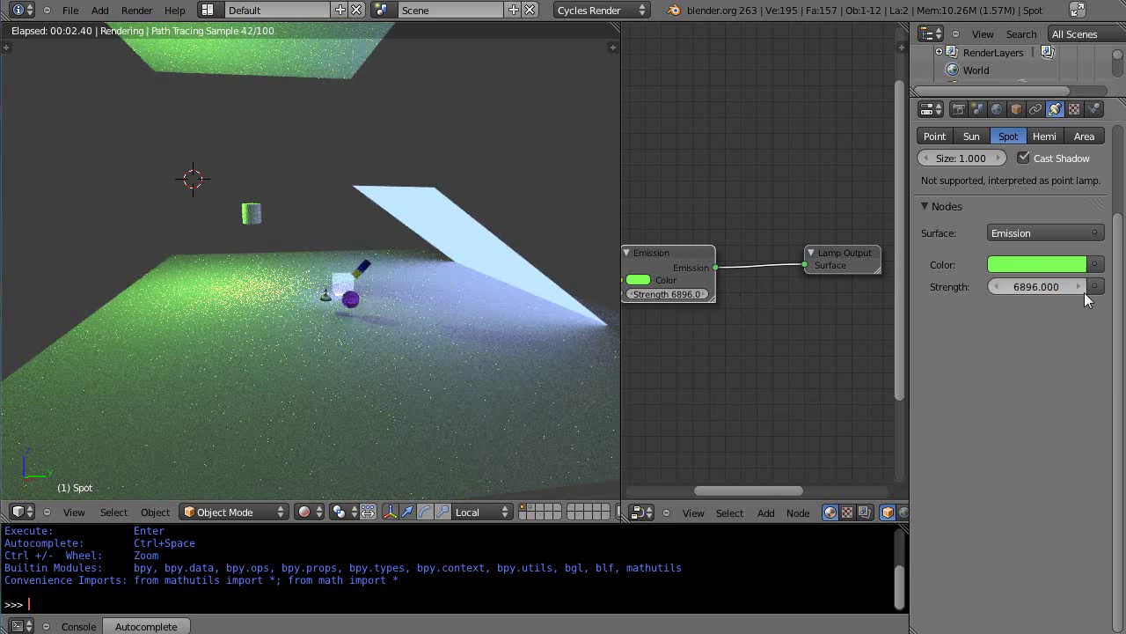
pyautogui.press('BackSpace')
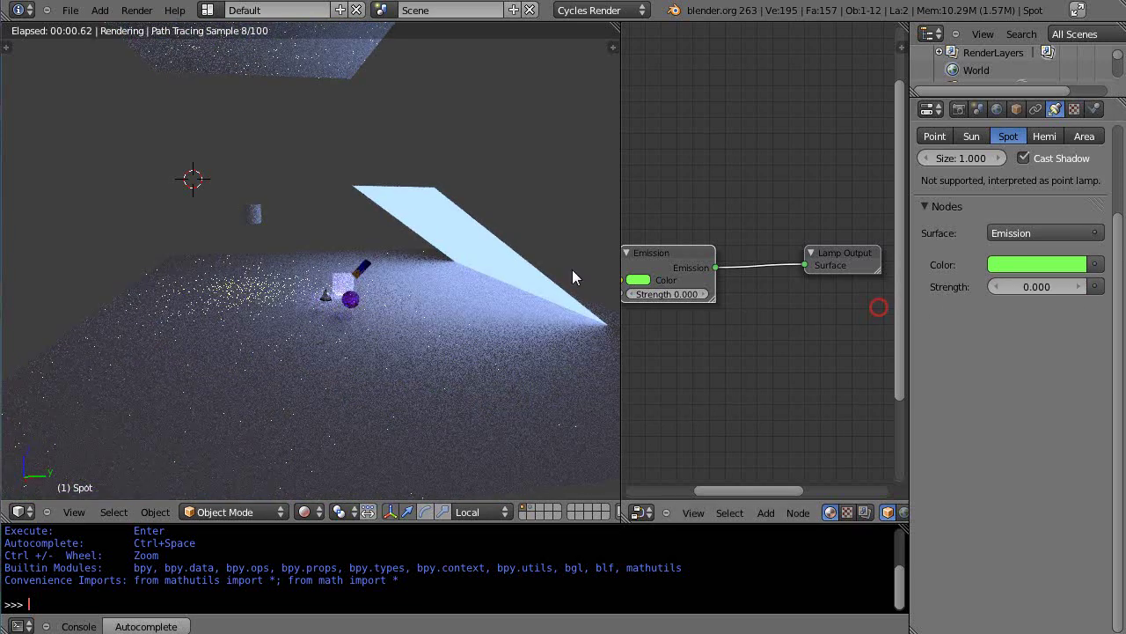
pyautogui.scroll(1, 276, 270)
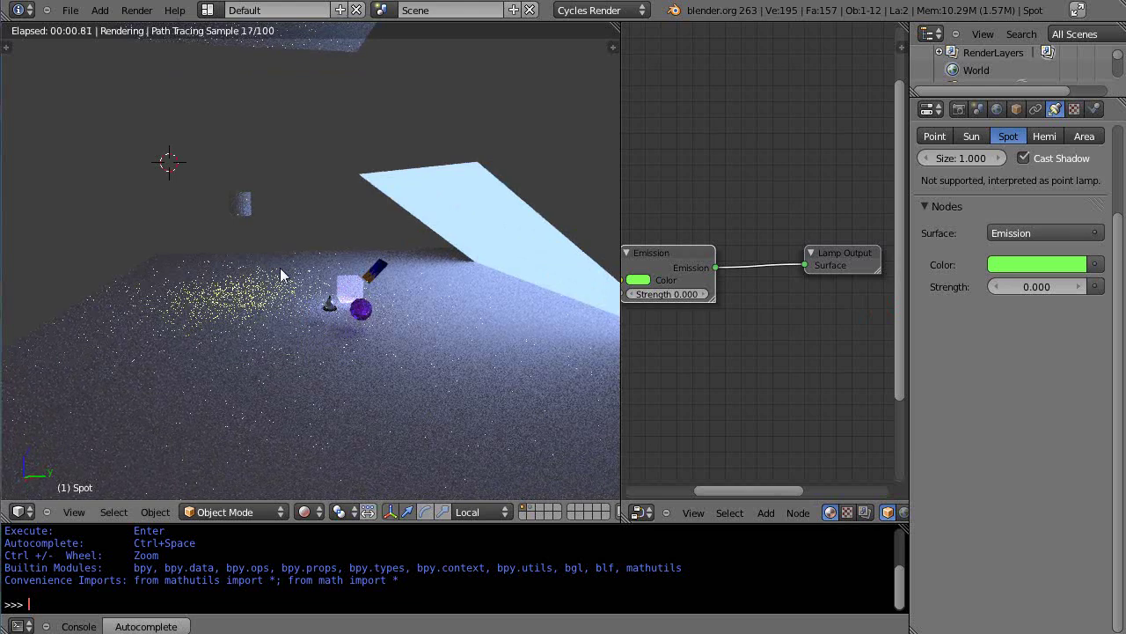
pyautogui.scroll(1, 391, 308)
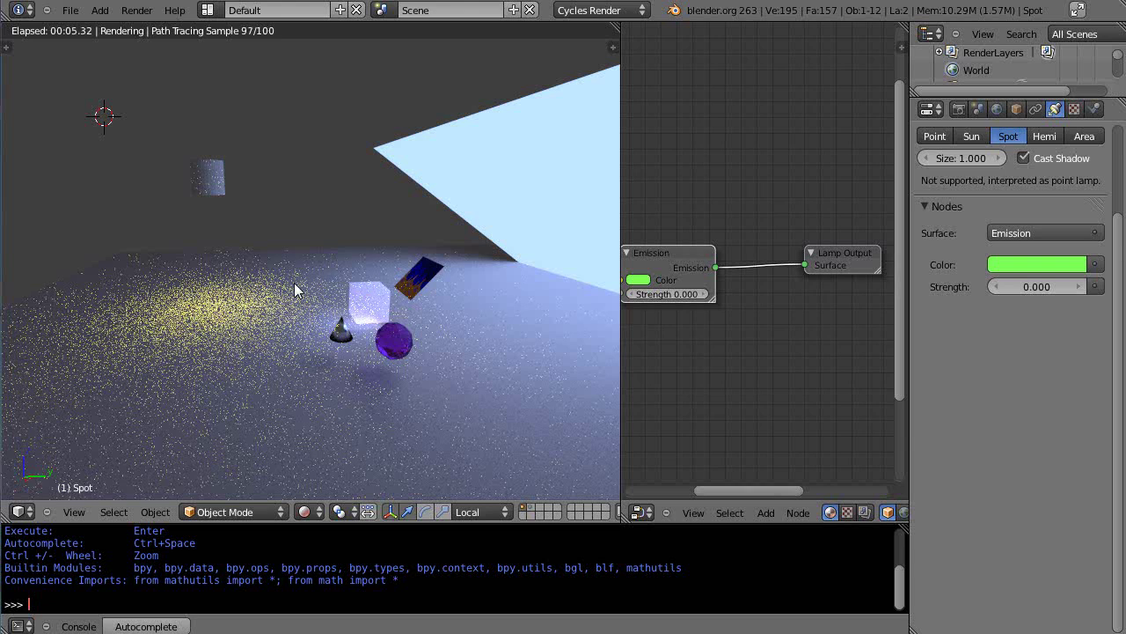
pyautogui.scroll(-2, 291, 293)
pyautogui.scroll(2, 275, 295)
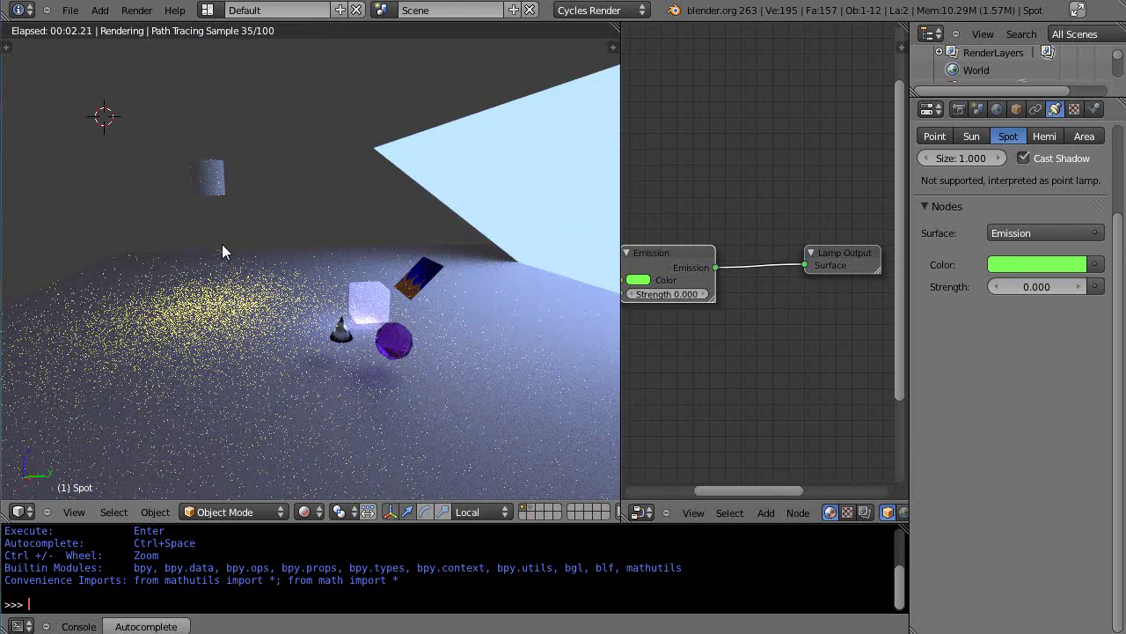
pyautogui.scroll(-1, 251, 183)
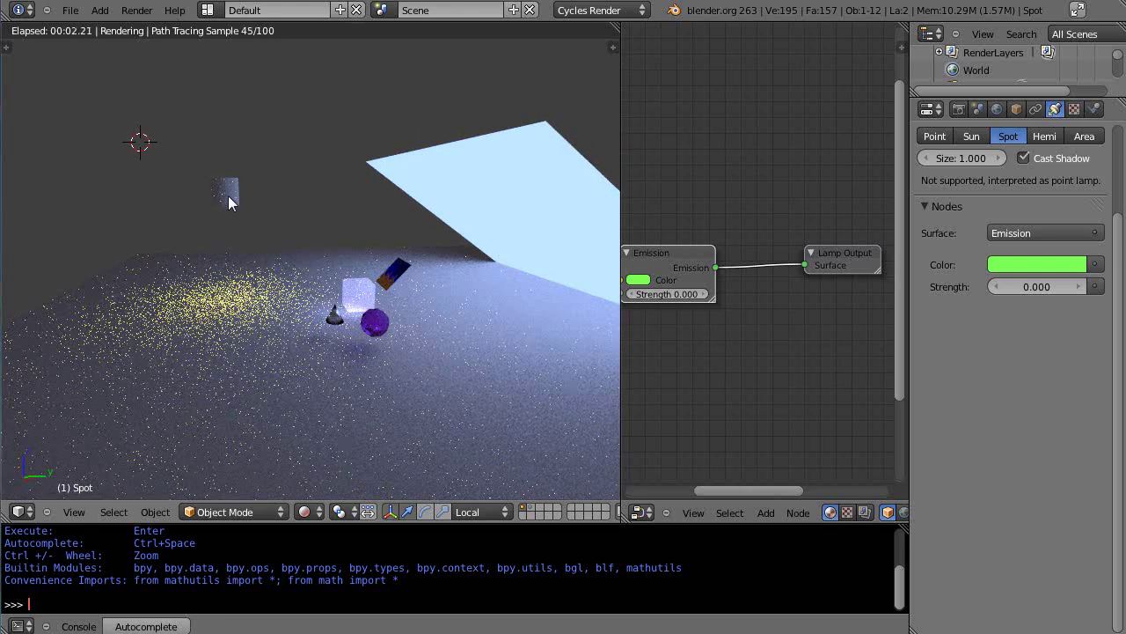
pyautogui.scroll(-4, 238, 225)
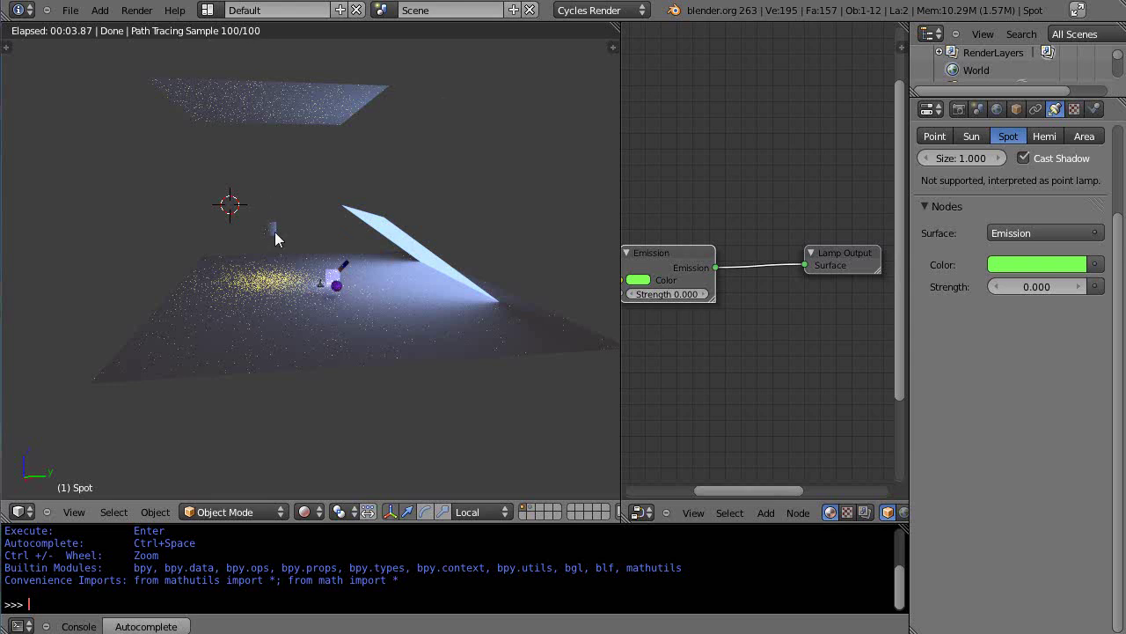
pyautogui.scroll(2, 274, 232)
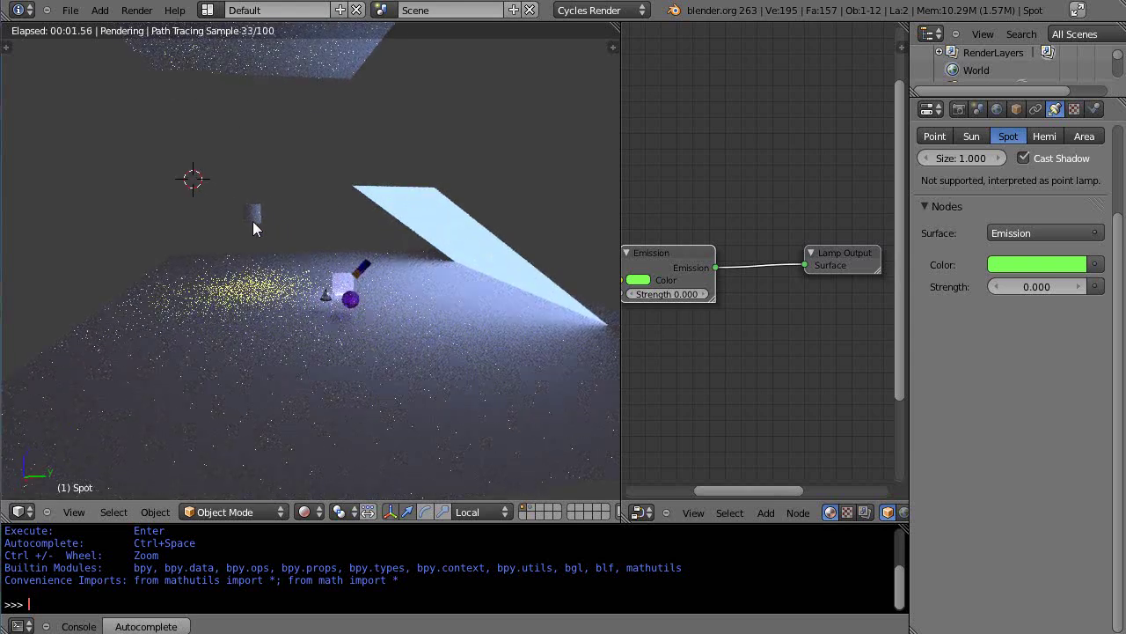
pyautogui.scroll(1, 252, 221)
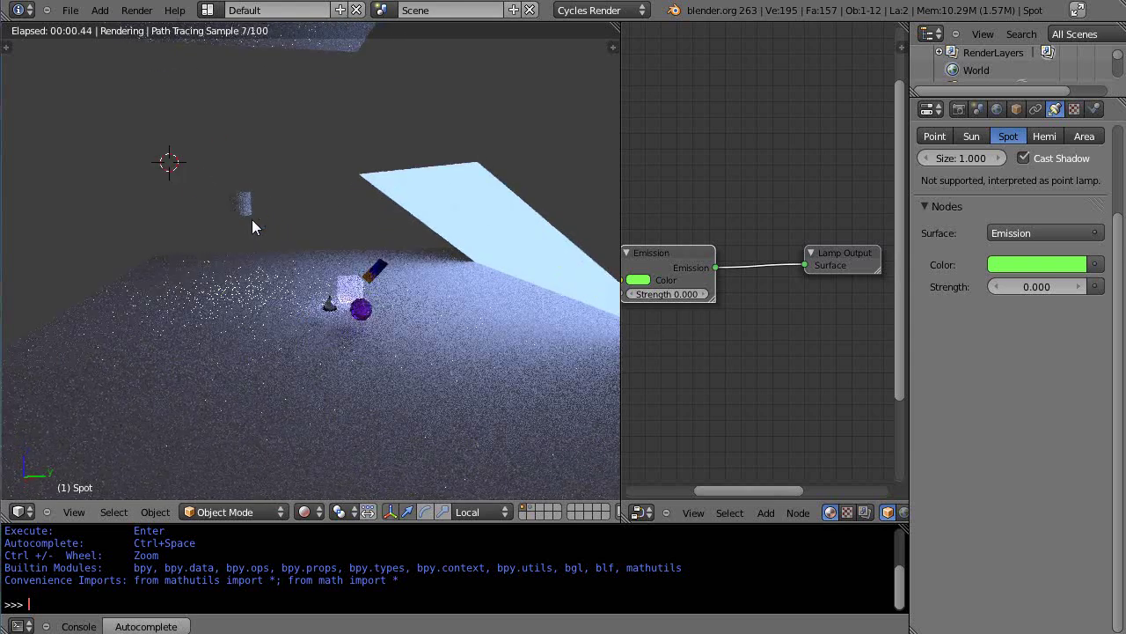
pyautogui.scroll(2, 252, 220)
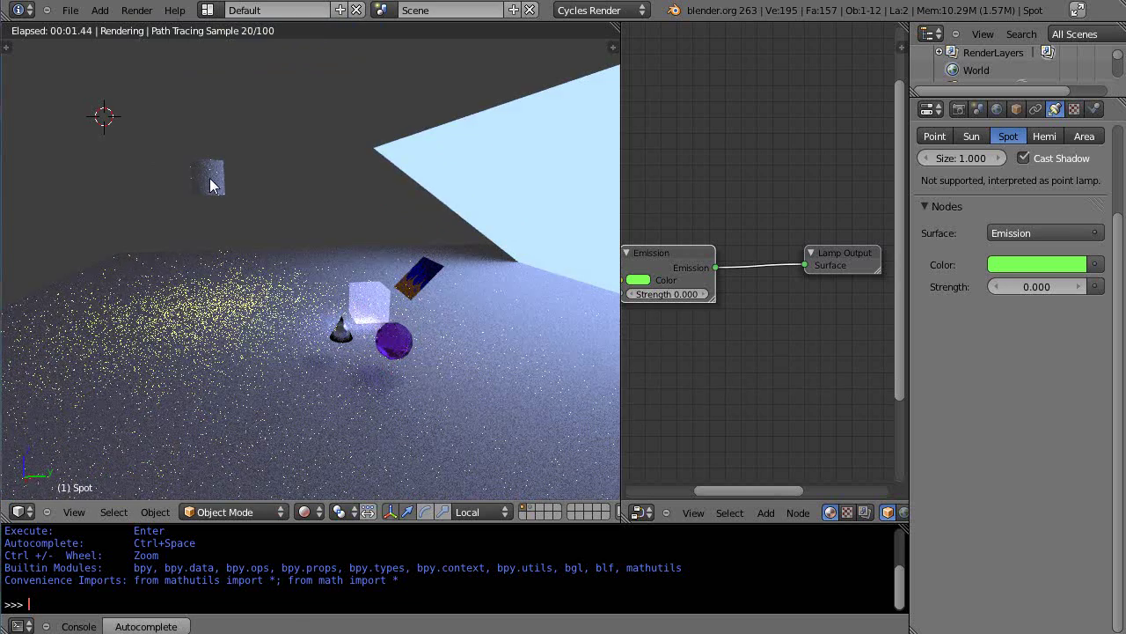
# Switch the viewport from rendered to material shading
pyautogui.moveTo(209, 195); pyautogui.dragTo(214, 191, button='middle')
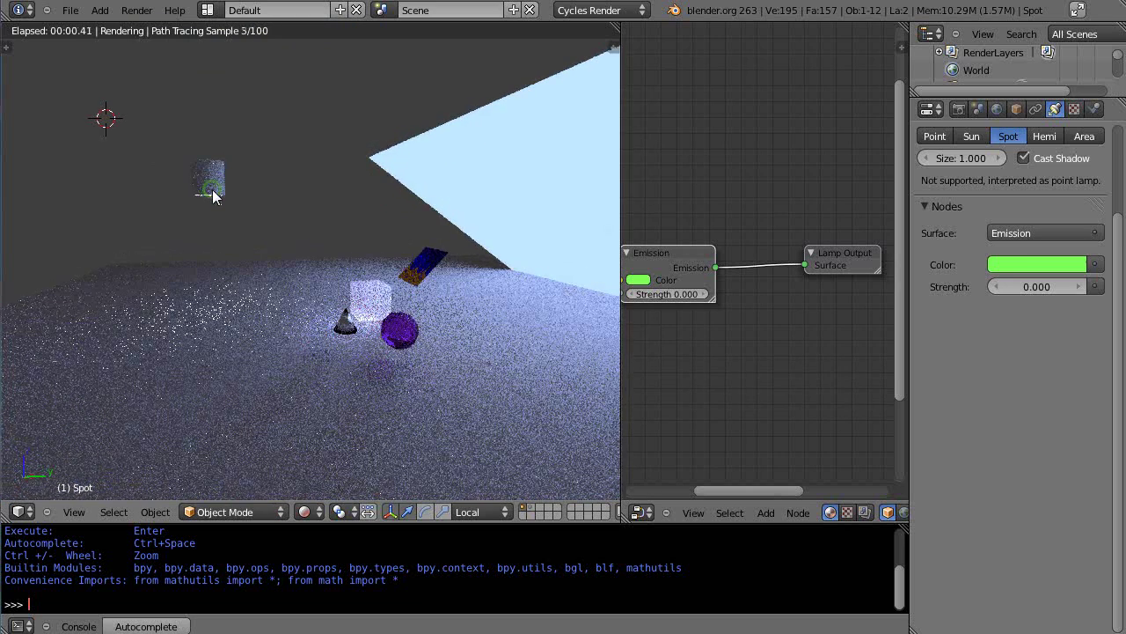
pyautogui.click(305, 512)
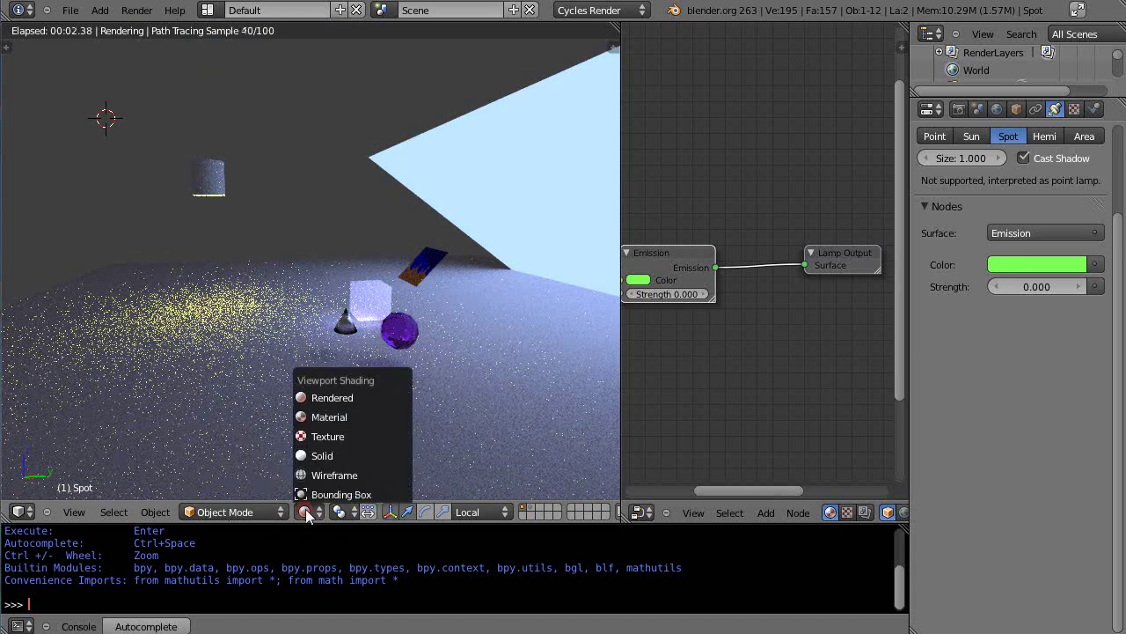
pyautogui.click(323, 416)
# Select the cylinder shell, frame it, and orbit to look into its top
pyautogui.rightClick(220, 183)
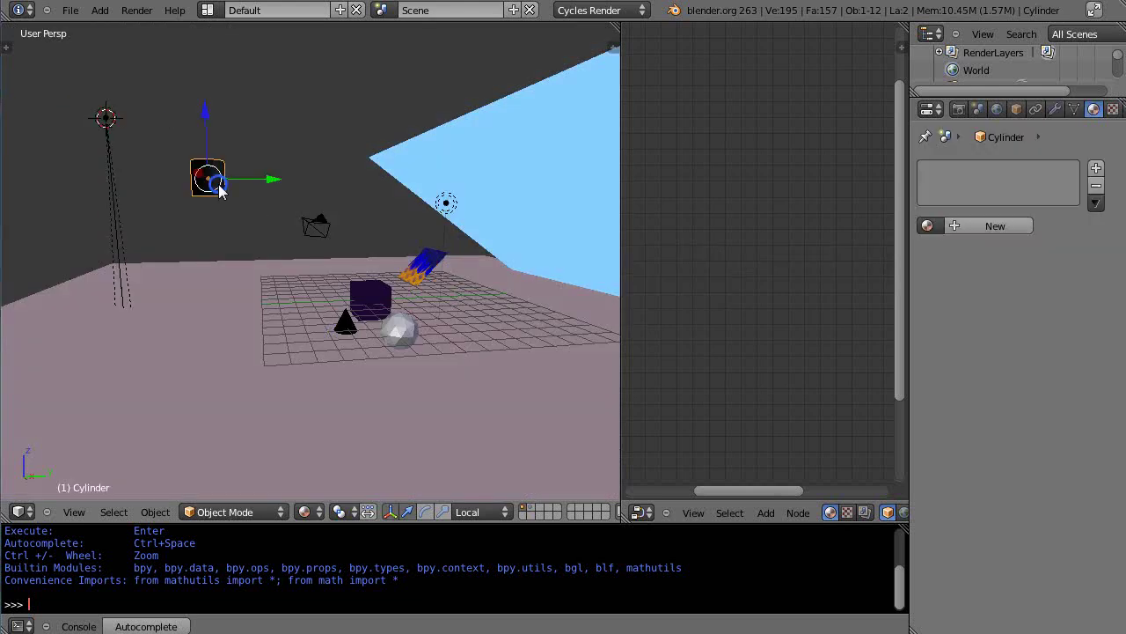
pyautogui.press('KP_Decimal')
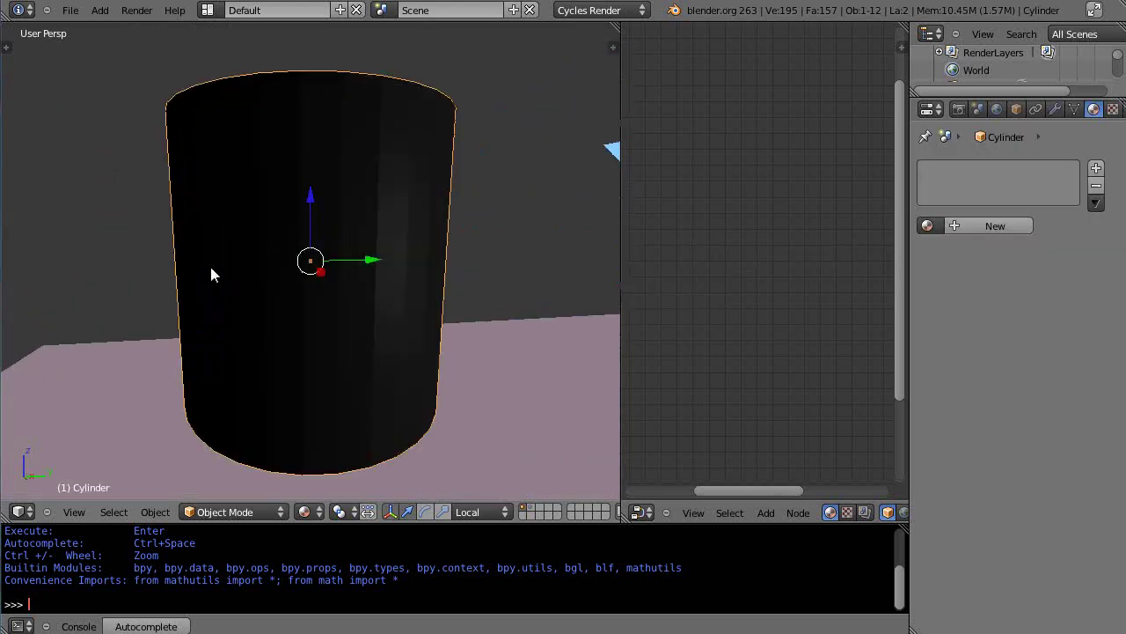
pyautogui.scroll(-4, 229, 286)
pyautogui.moveTo(252, 296); pyautogui.dragTo(264, 195, button='middle')
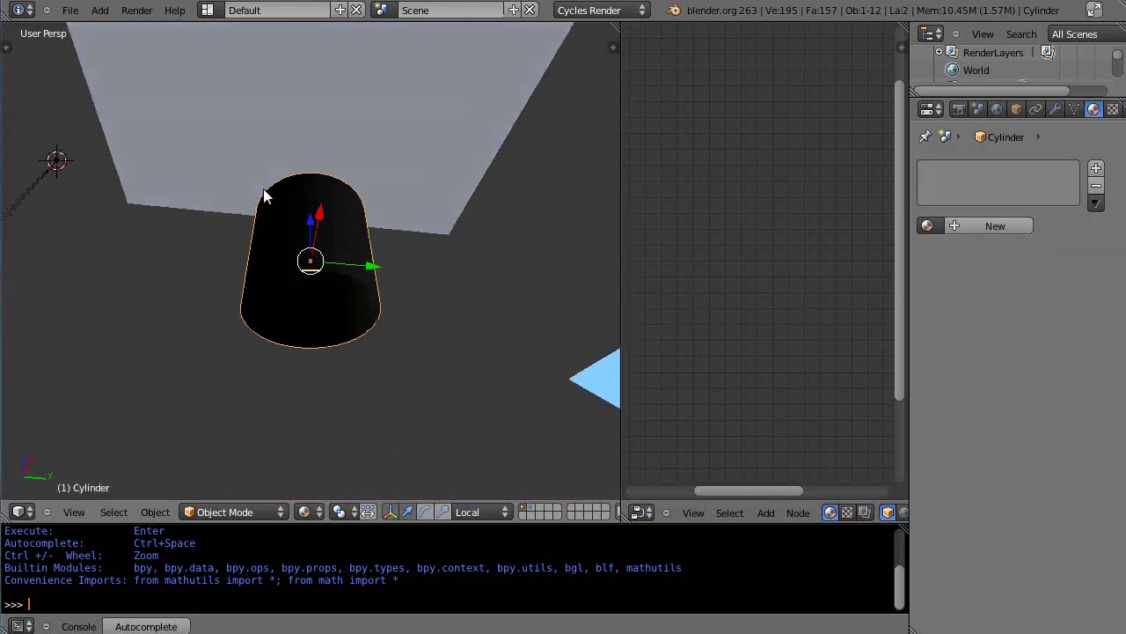
pyautogui.moveTo(320, 302); pyautogui.dragTo(286, 253, button='middle')
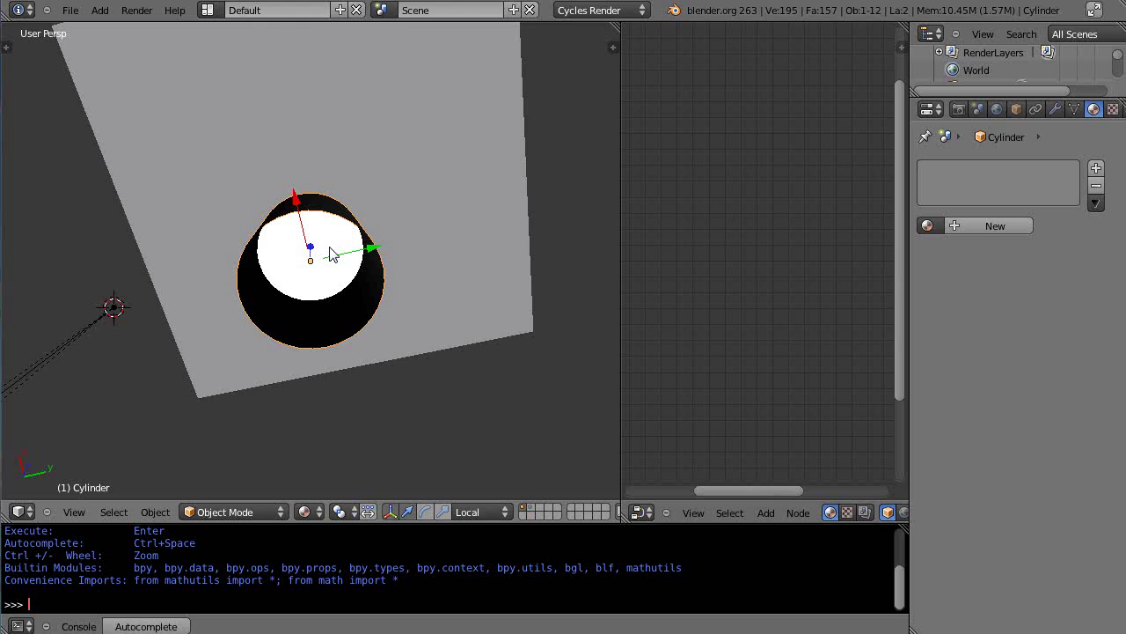
pyautogui.moveTo(340, 266); pyautogui.dragTo(308, 380, button='middle')
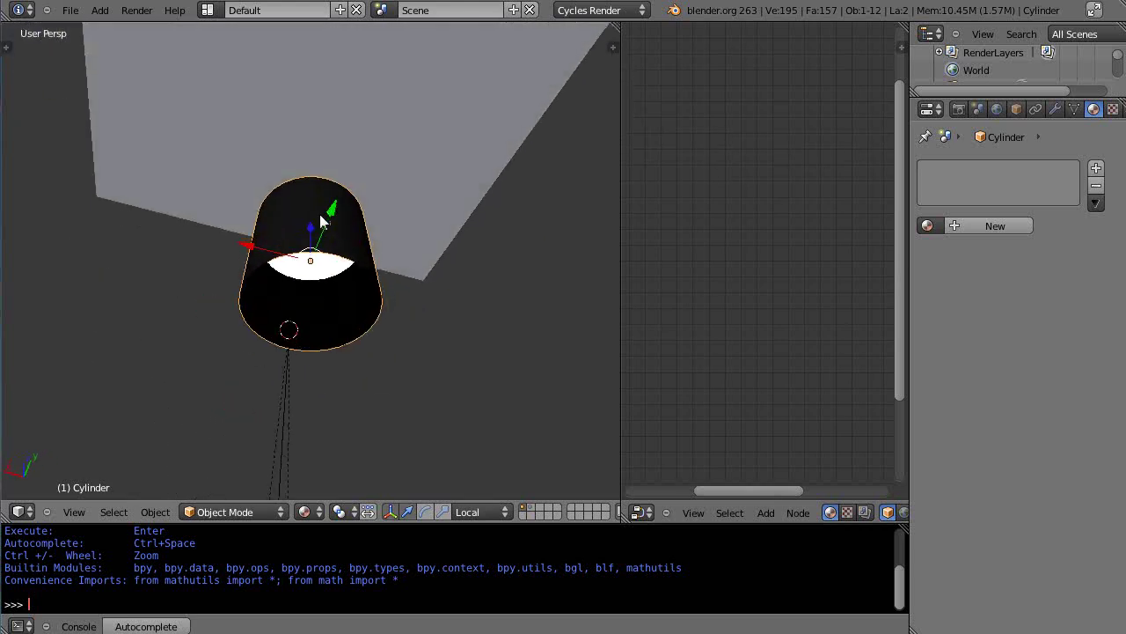
pyautogui.moveTo(322, 222); pyautogui.dragTo(315, 304, button='middle')
pyautogui.rightClick(313, 273)
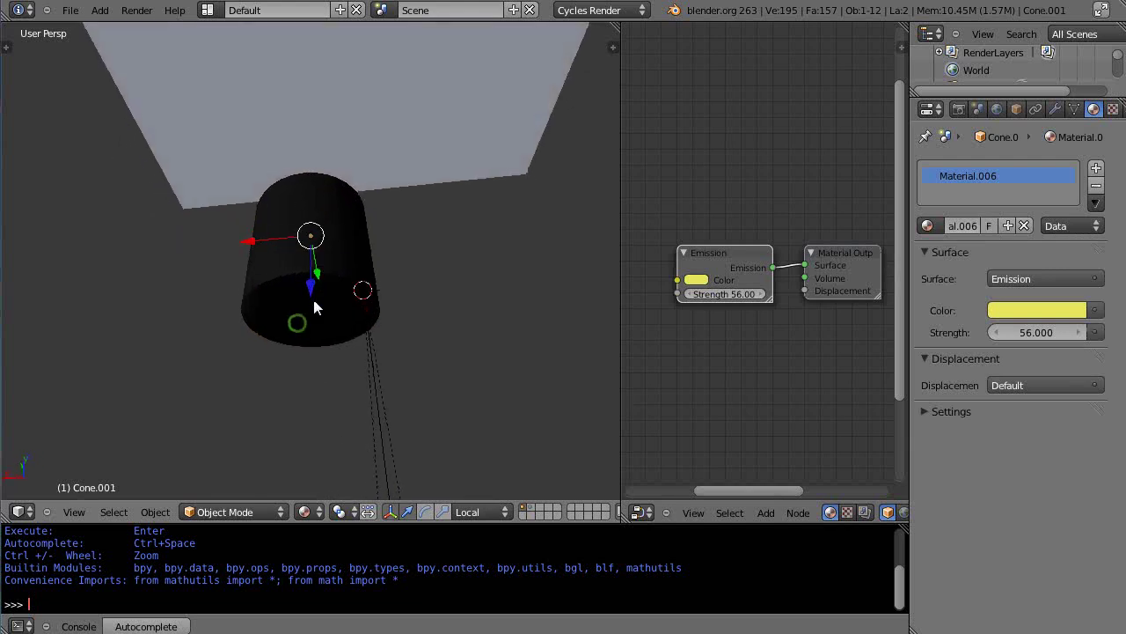
pyautogui.click(469, 512)
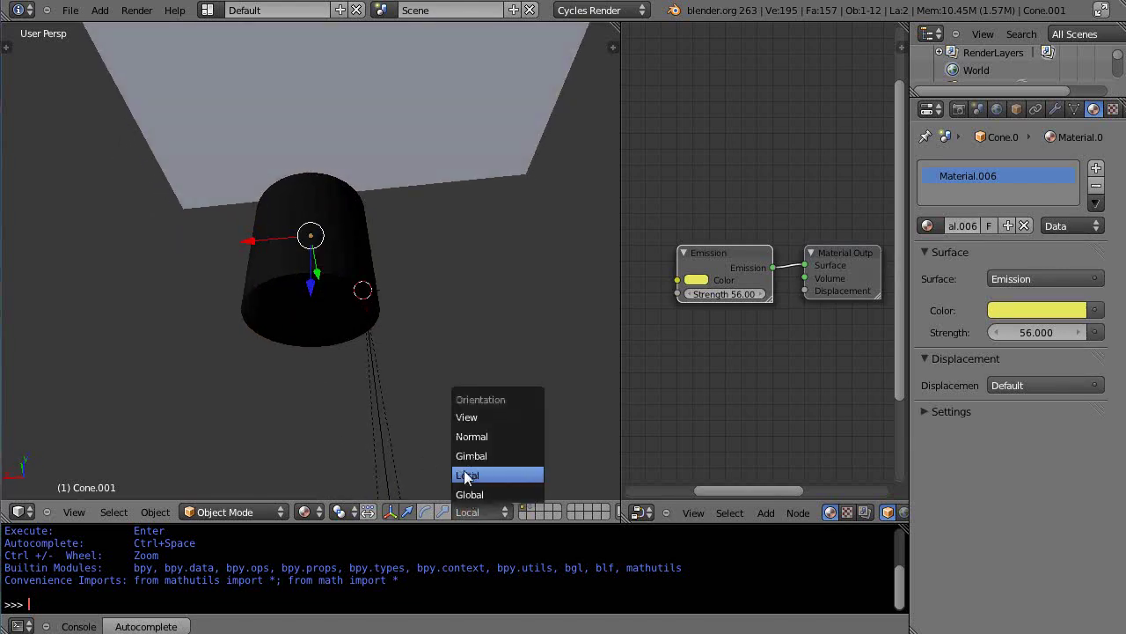
pyautogui.click(467, 475)
pyautogui.click(474, 513)
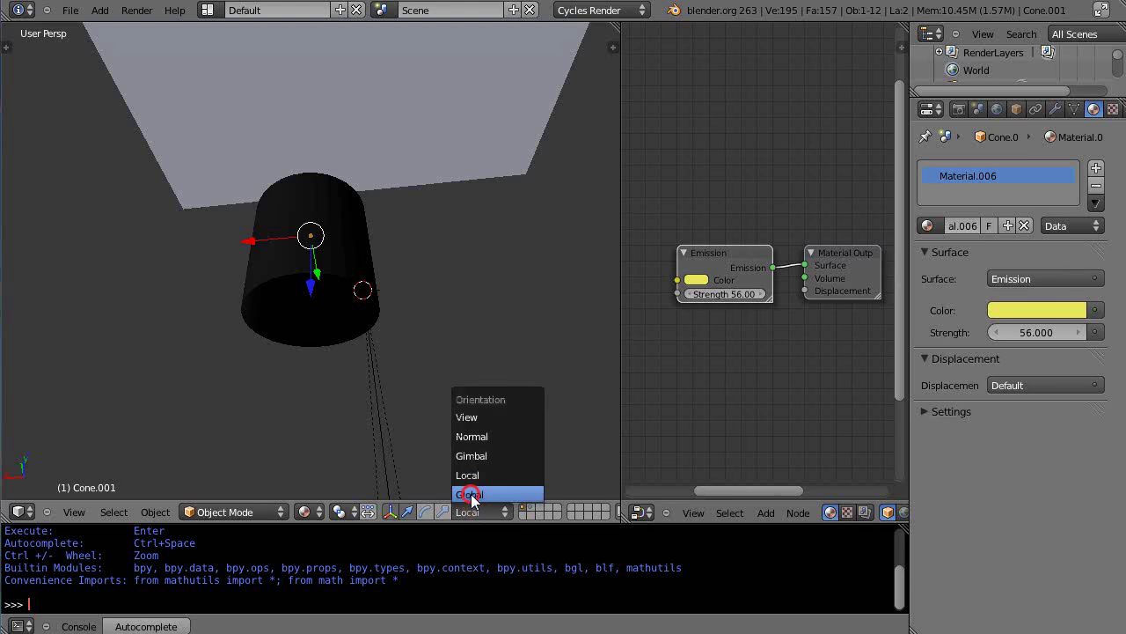
pyautogui.click(469, 492)
pyautogui.click(463, 512)
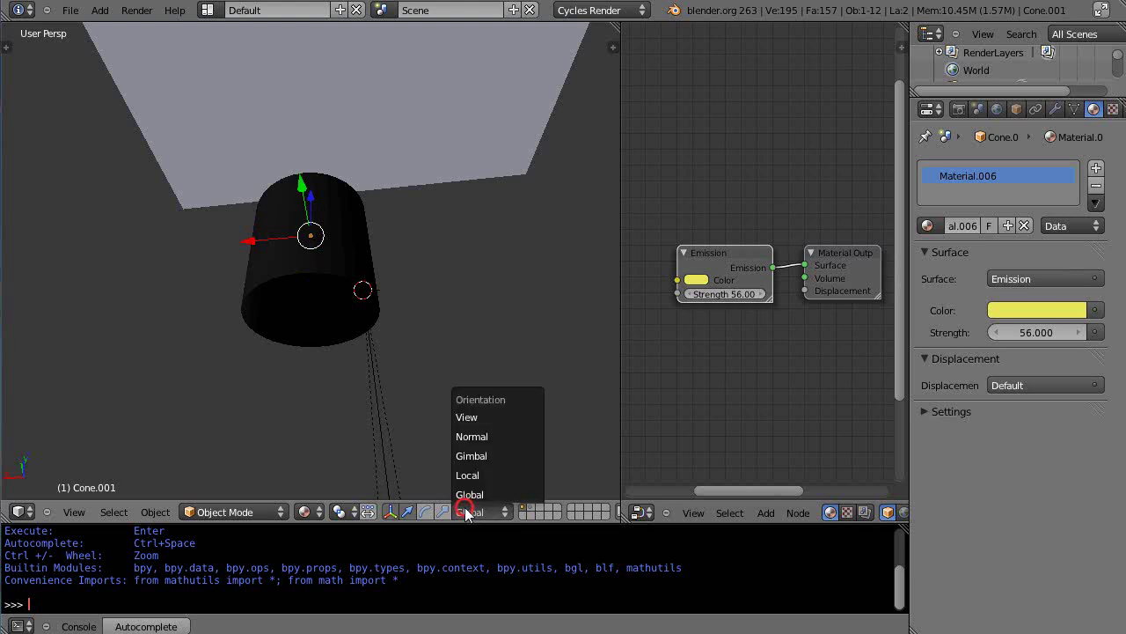
pyautogui.click(467, 475)
pyautogui.moveTo(312, 382); pyautogui.dragTo(281, 306, button='middle')
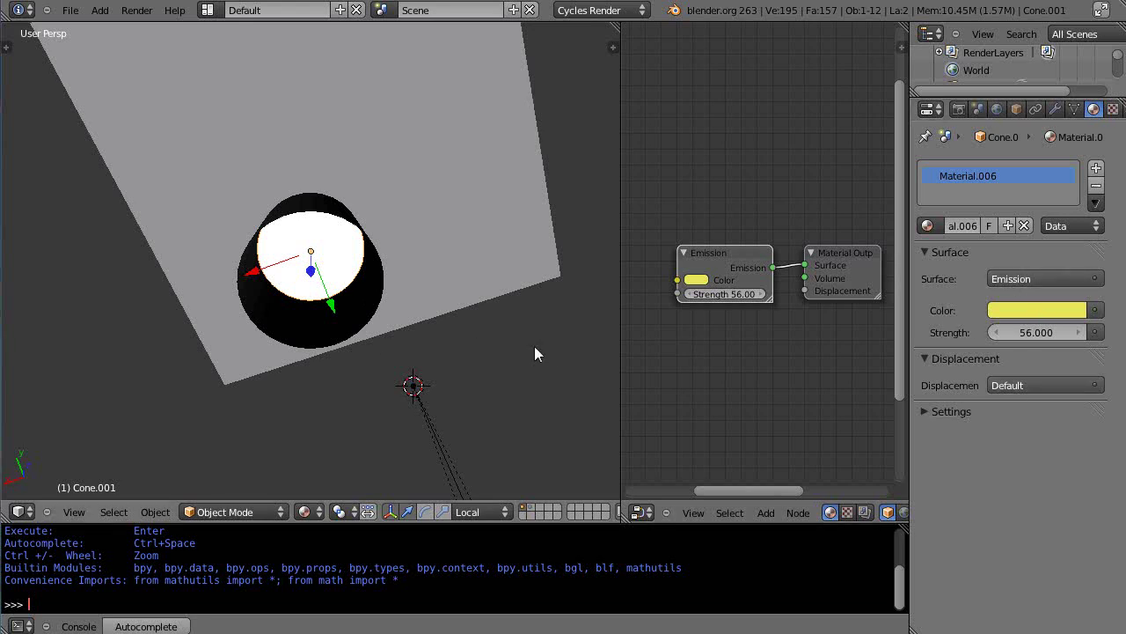
pyautogui.moveTo(371, 338); pyautogui.dragTo(341, 449, button='middle')
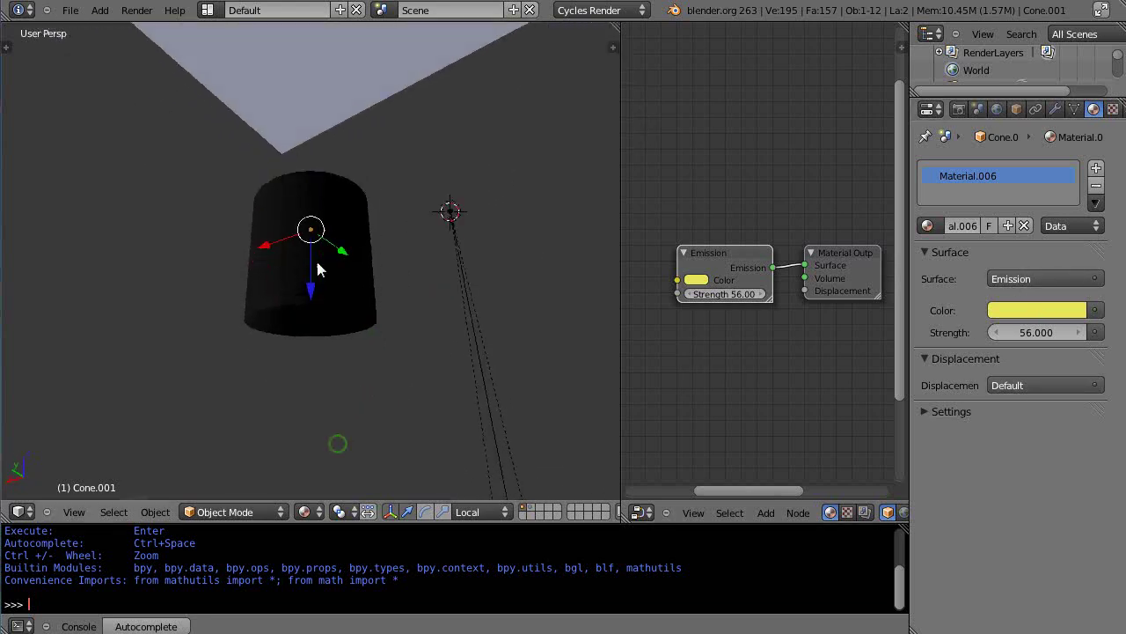
pyautogui.moveTo(317, 264)
pyautogui.mouseDown(button='middle')
pyautogui.moveTo(314, 299)
pyautogui.moveTo(370, 385)
pyautogui.moveTo(397, 393)
pyautogui.mouseUp(button='middle')
pyautogui.scroll(-3, 397, 393)
pyautogui.click(305, 512)
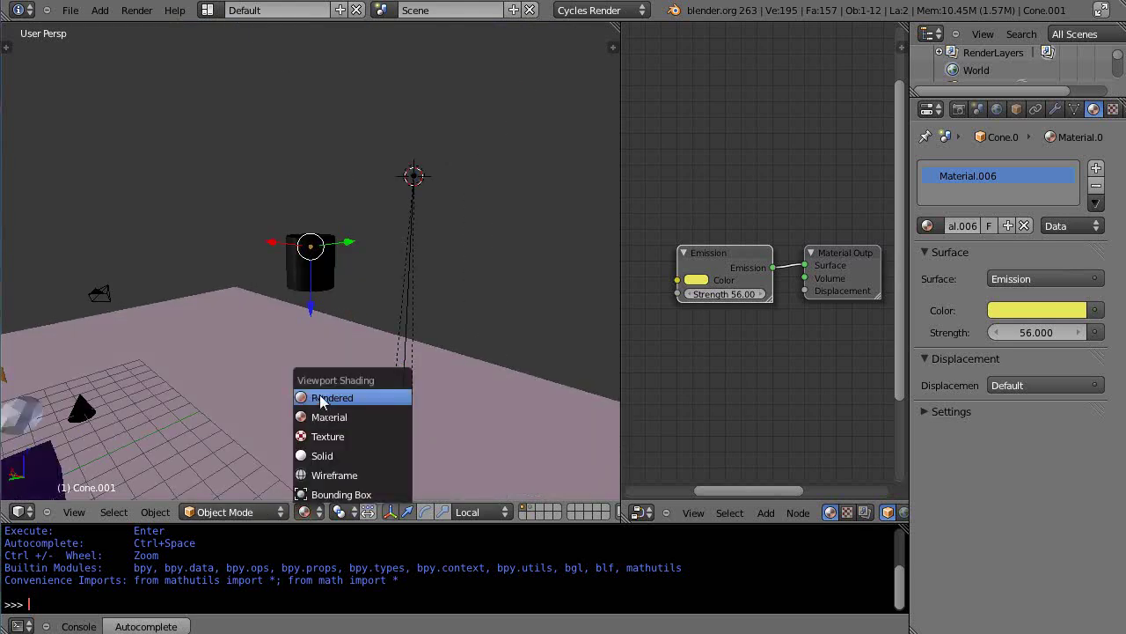
# Switch to rendered shading, then orbit and zoom in on the cylinder from below
pyautogui.click(305, 514)
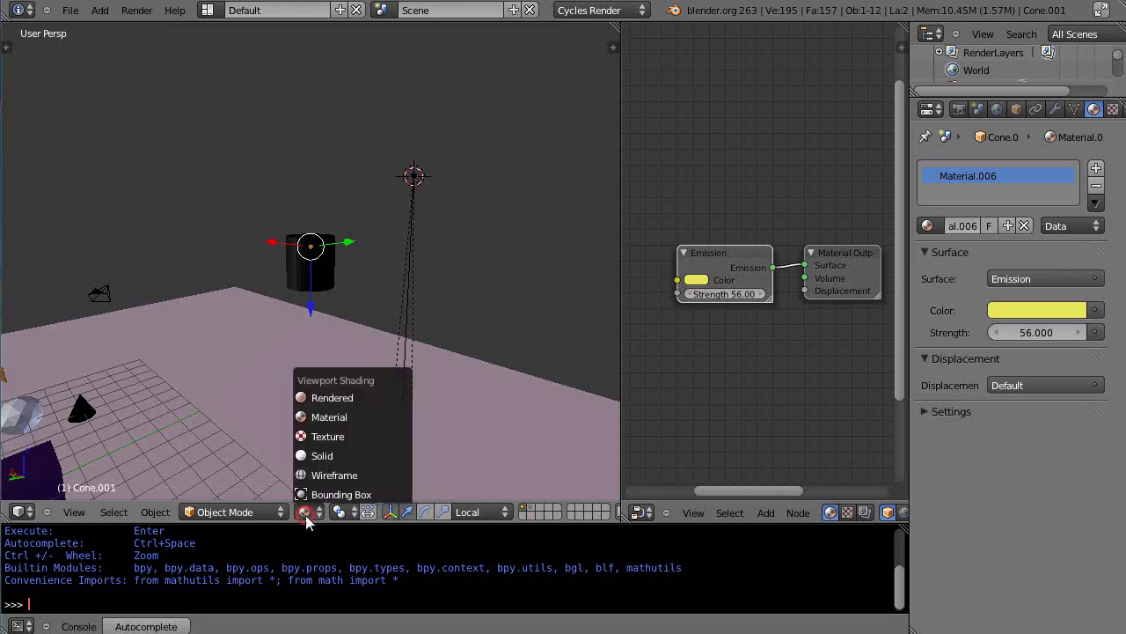
pyautogui.click(316, 397)
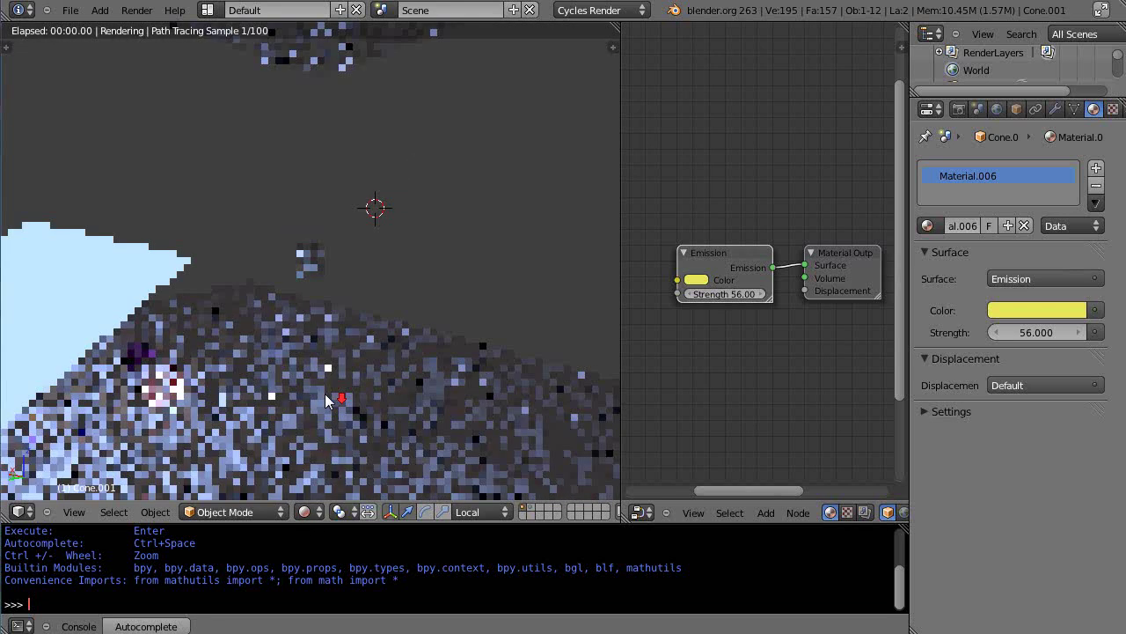
pyautogui.moveTo(324, 393); pyautogui.dragTo(513, 388, button='middle')
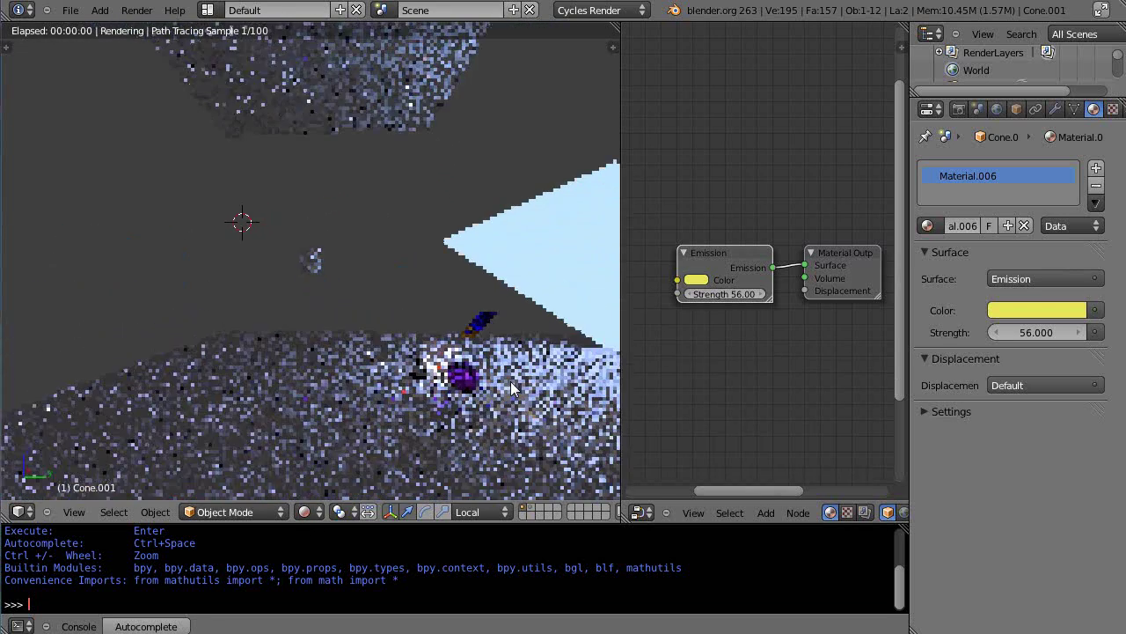
pyautogui.scroll(1, 448, 394)
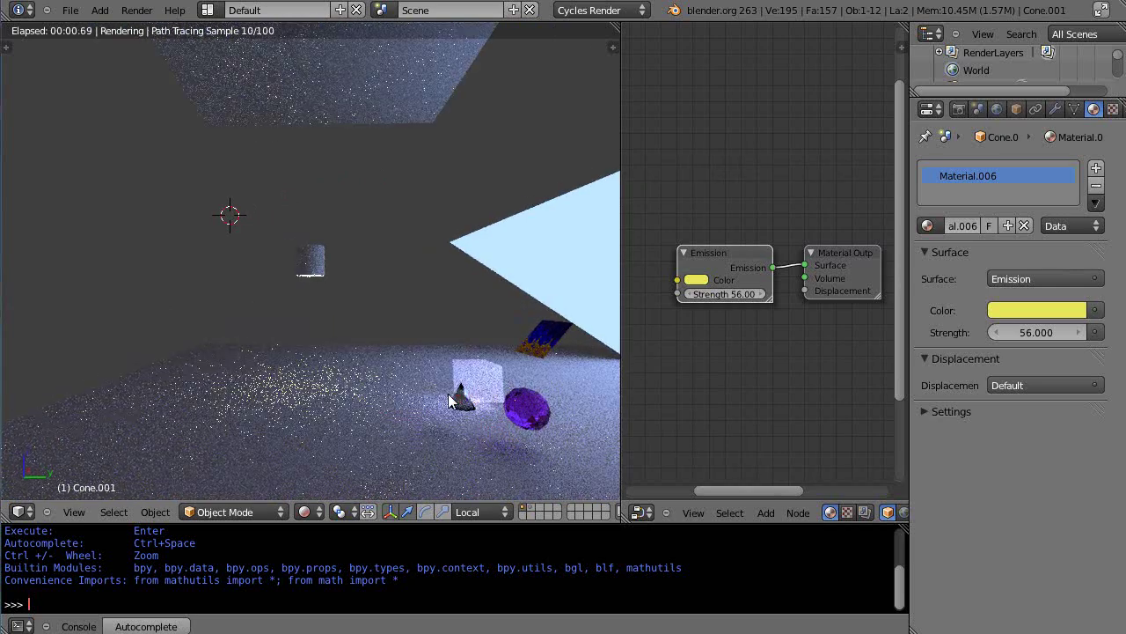
pyautogui.moveTo(449, 400); pyautogui.dragTo(388, 403, button='middle')
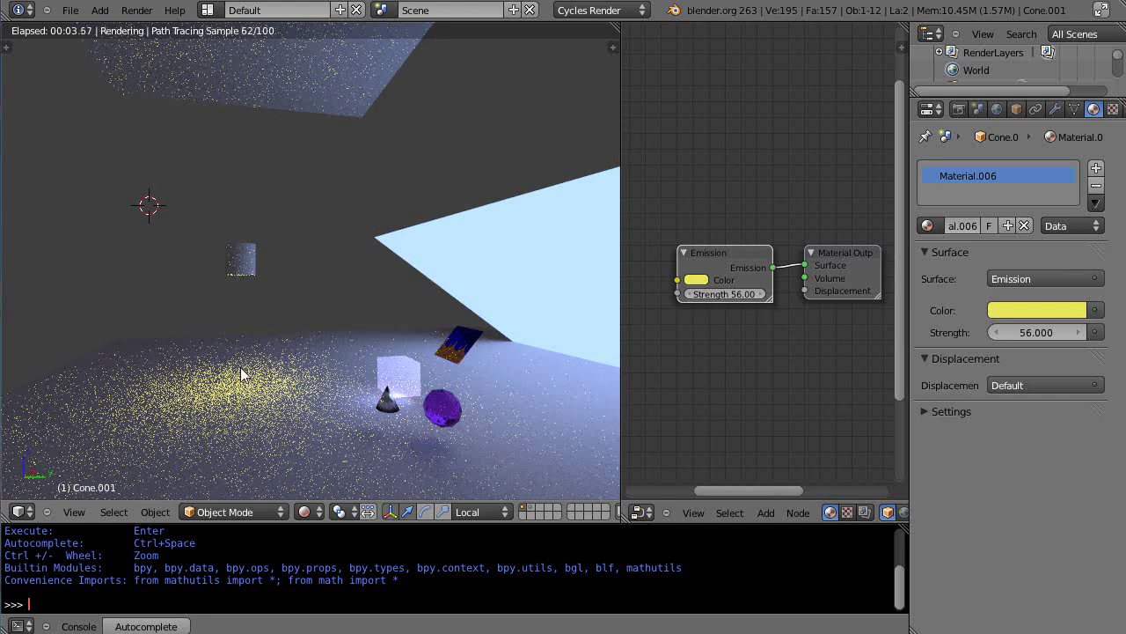
pyautogui.moveTo(242, 374); pyautogui.dragTo(176, 302, button='middle')
pyautogui.scroll(4, 209, 267)
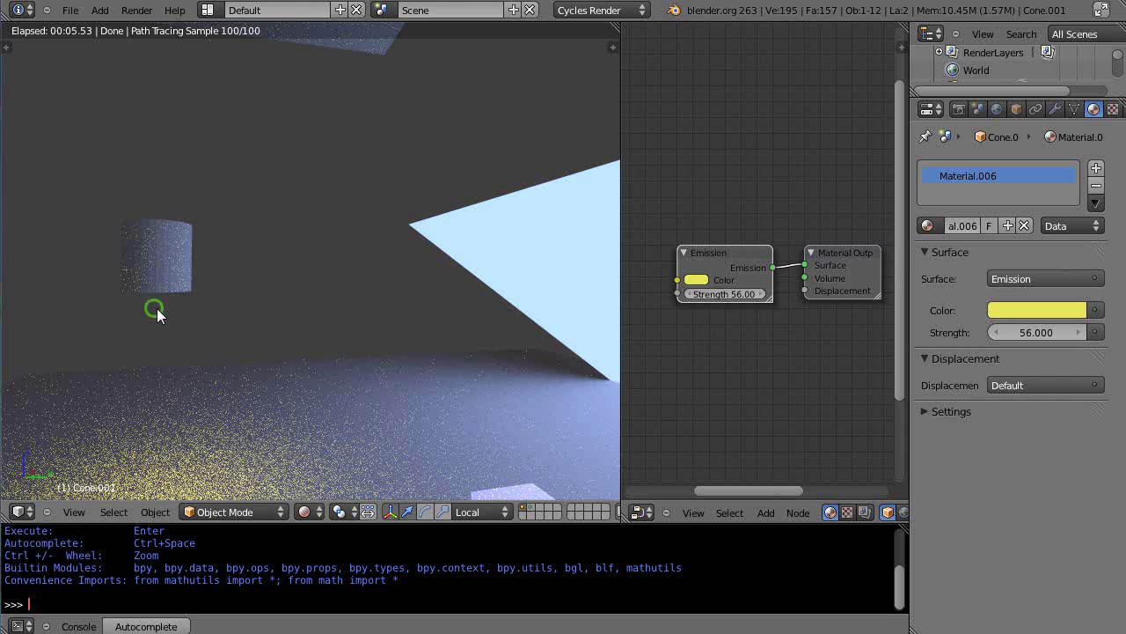
# In material shading, select the cylinder surrounding the emission disc
pyautogui.moveTo(157, 308); pyautogui.dragTo(224, 242, button='middle')
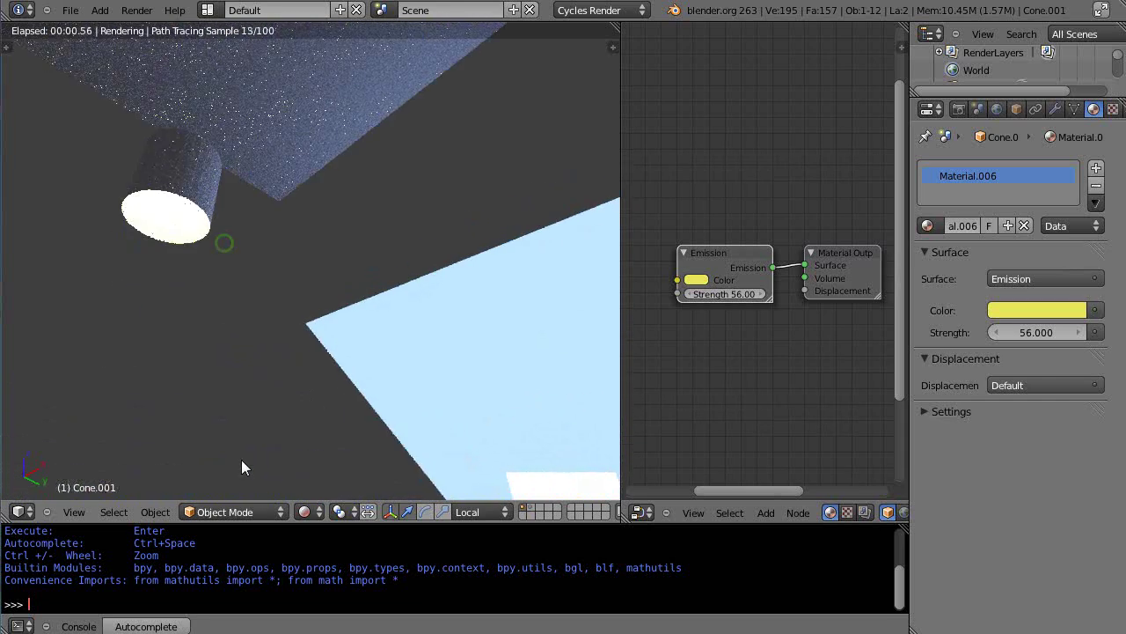
pyautogui.click(304, 511)
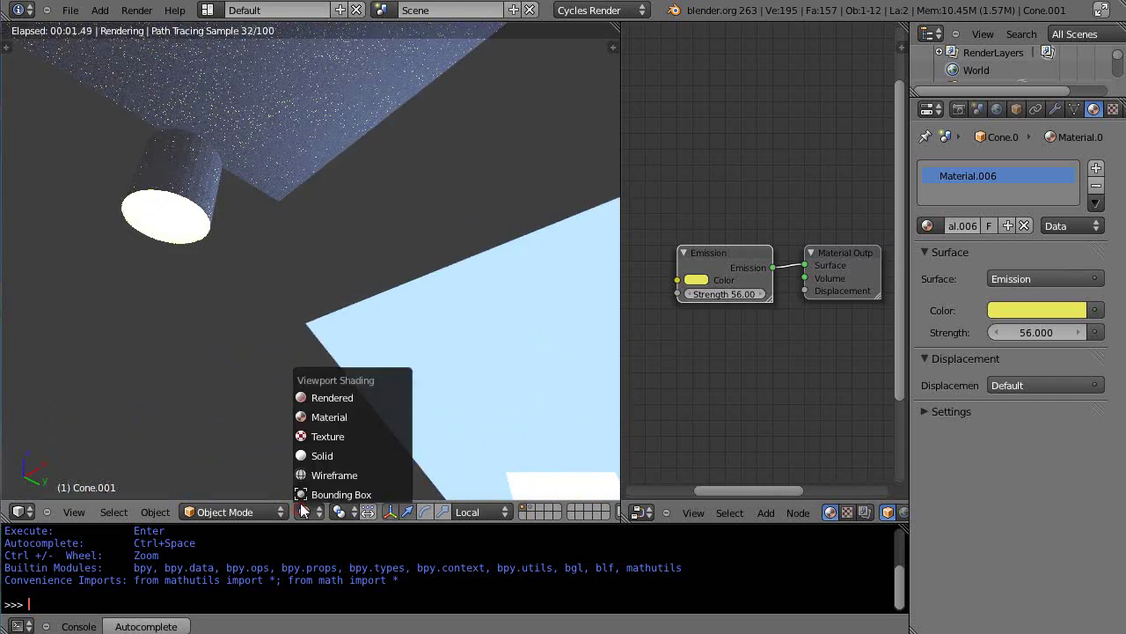
pyautogui.click(322, 417)
pyautogui.moveTo(196, 255); pyautogui.dragTo(205, 227, button='middle')
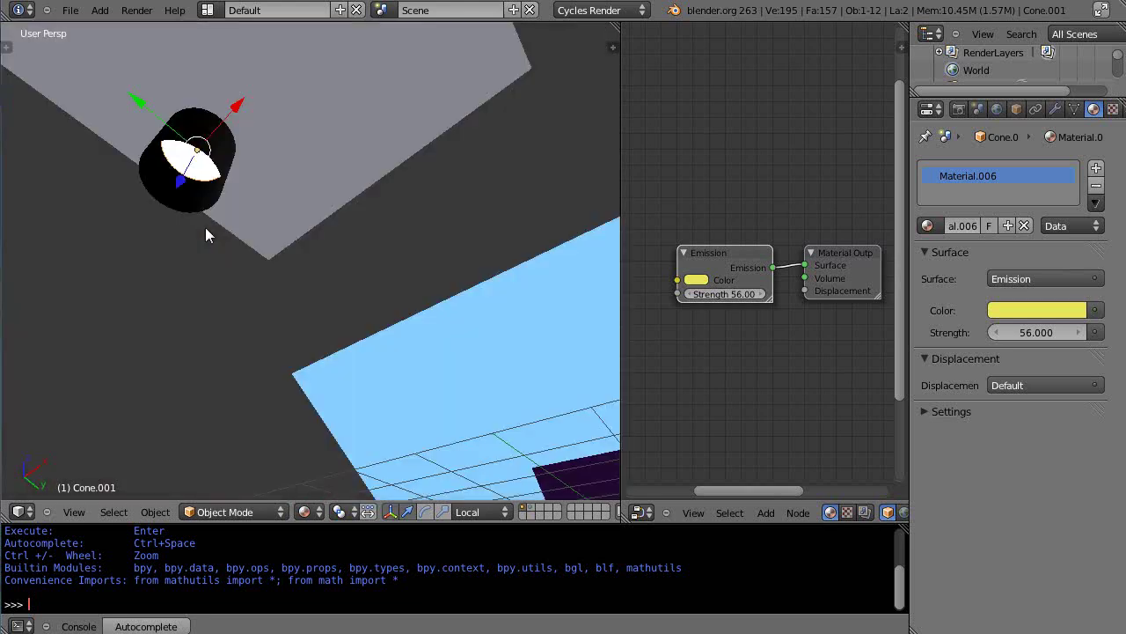
pyautogui.rightClick(195, 146)
pyautogui.moveTo(242, 264); pyautogui.dragTo(248, 453, button='middle')
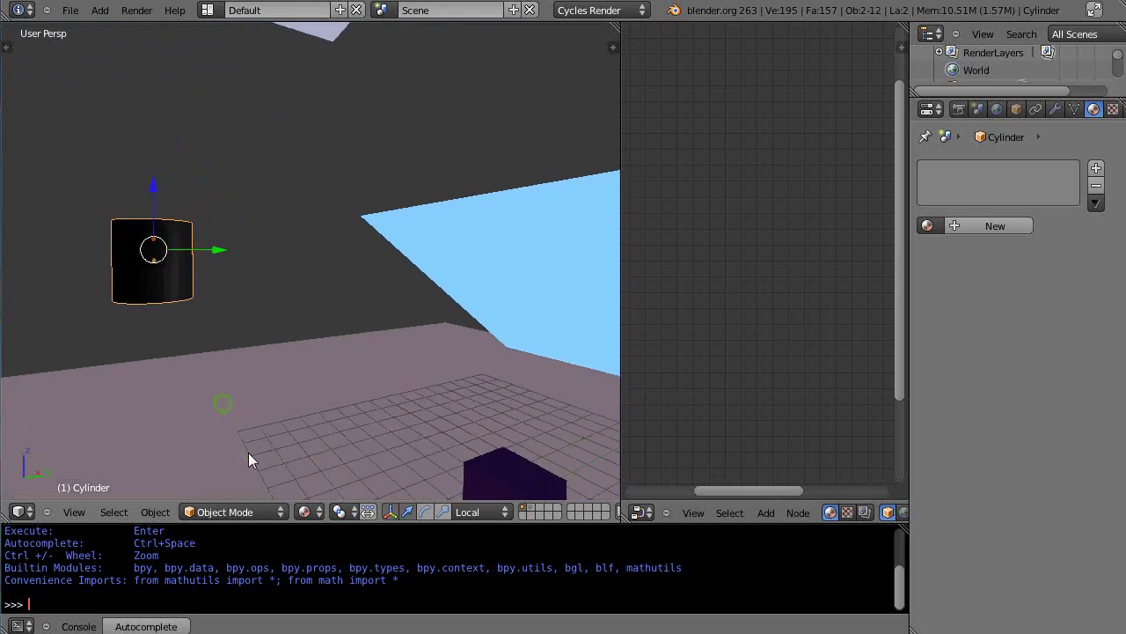
# Return the viewport to the live rendered view of the whole scene
pyautogui.click(303, 513)
pyautogui.click(320, 397)
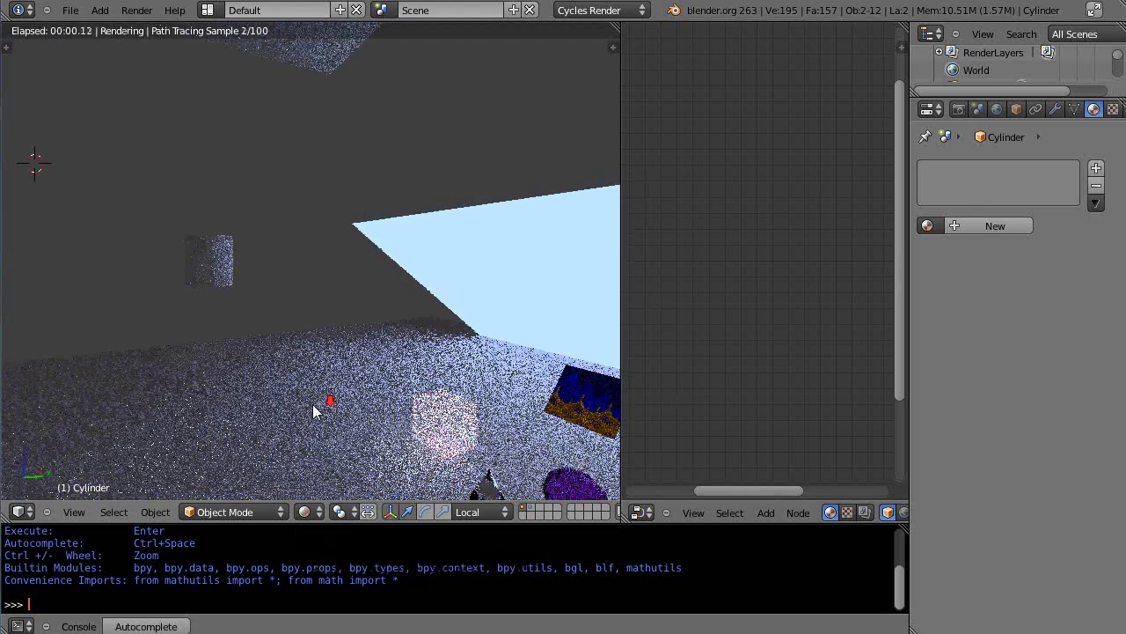
pyautogui.moveTo(304, 433)
pyautogui.mouseDown(button='middle')
pyautogui.moveTo(269, 440)
pyautogui.moveTo(297, 434)
pyautogui.mouseUp(button='middle')
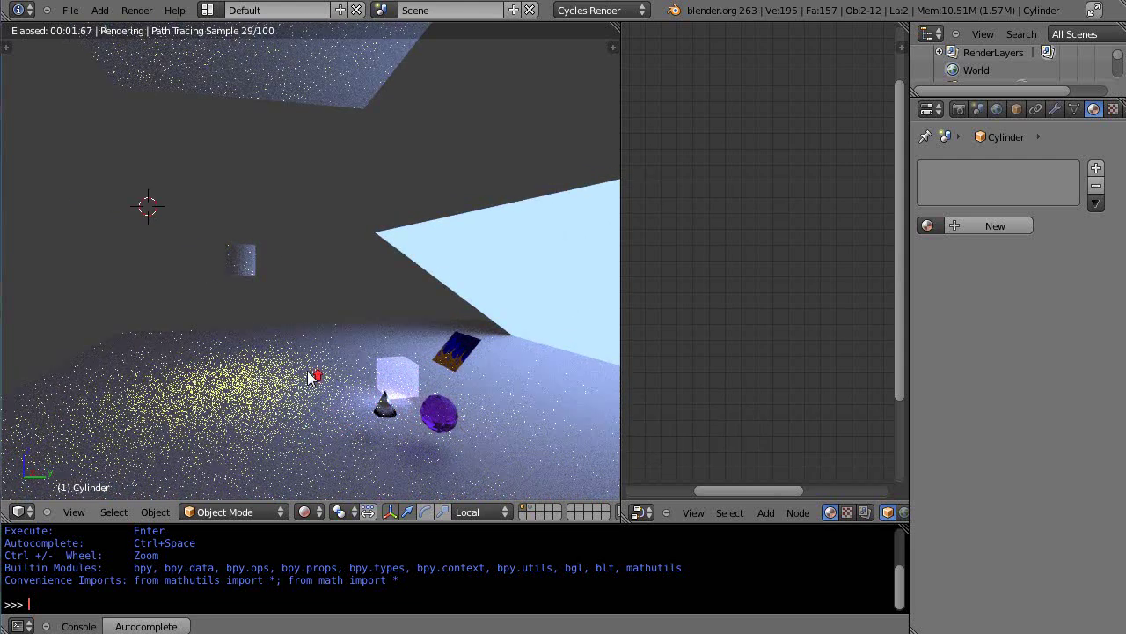
pyautogui.scroll(1, 310, 375)
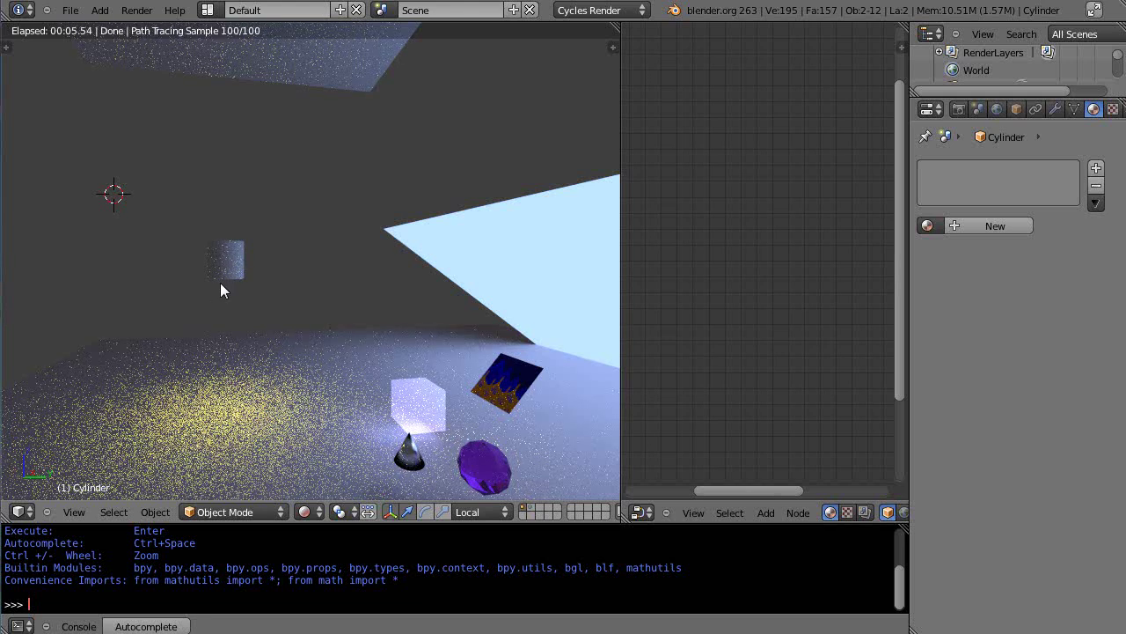
# Scale the cylinder to about a third of its width in X and Y, keeping its height
pyautogui.press('s')
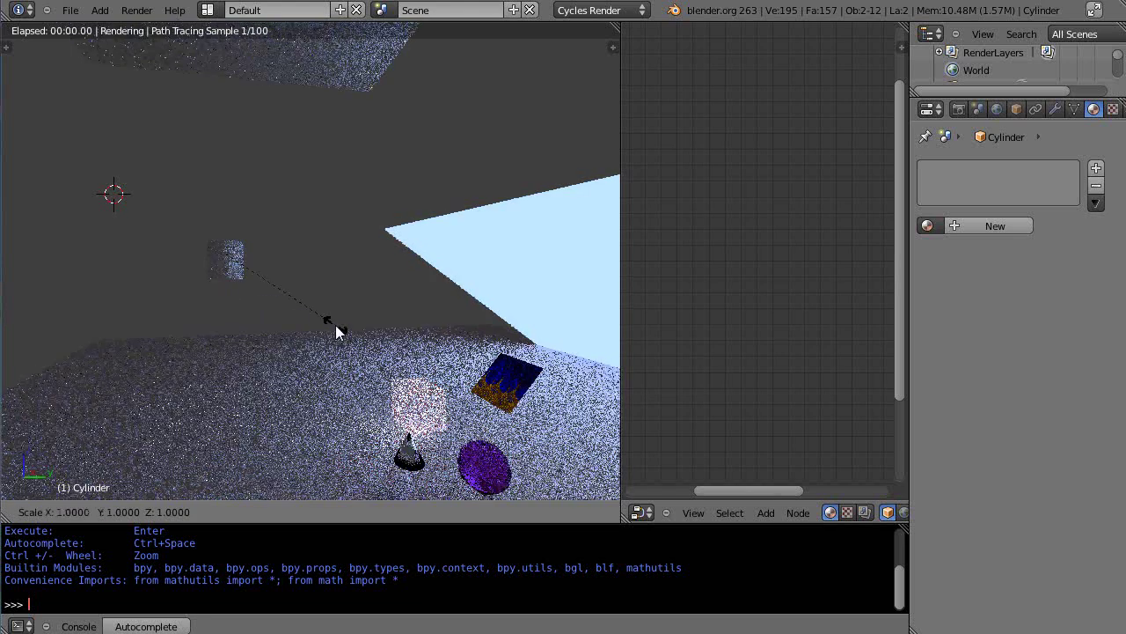
pyautogui.hotkey('shift', 'z')
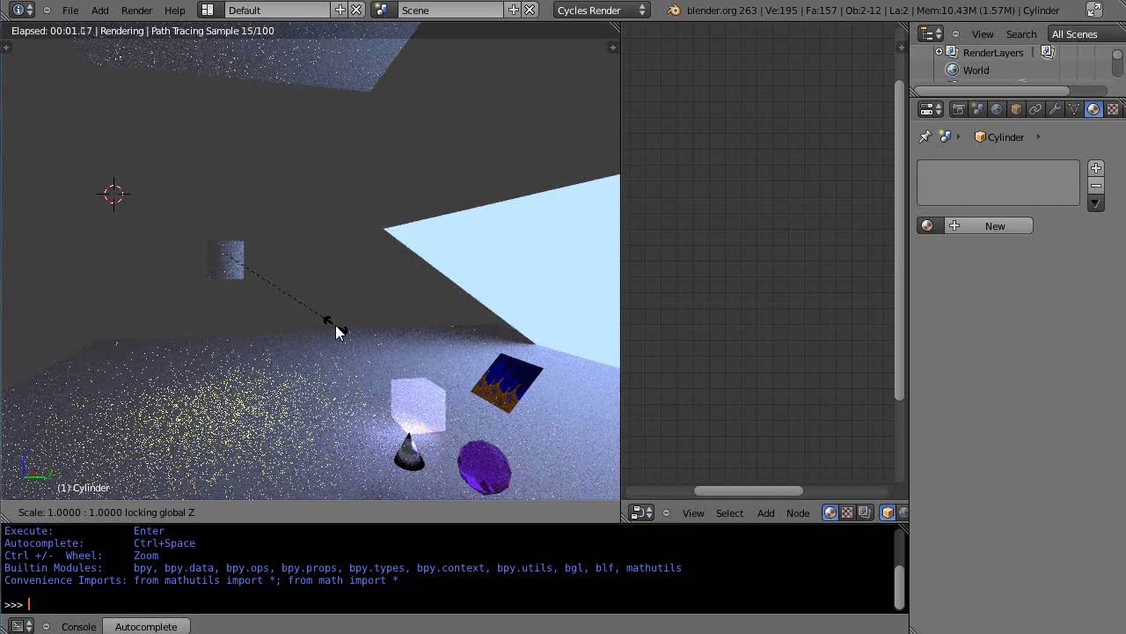
pyautogui.moveTo(318, 326)
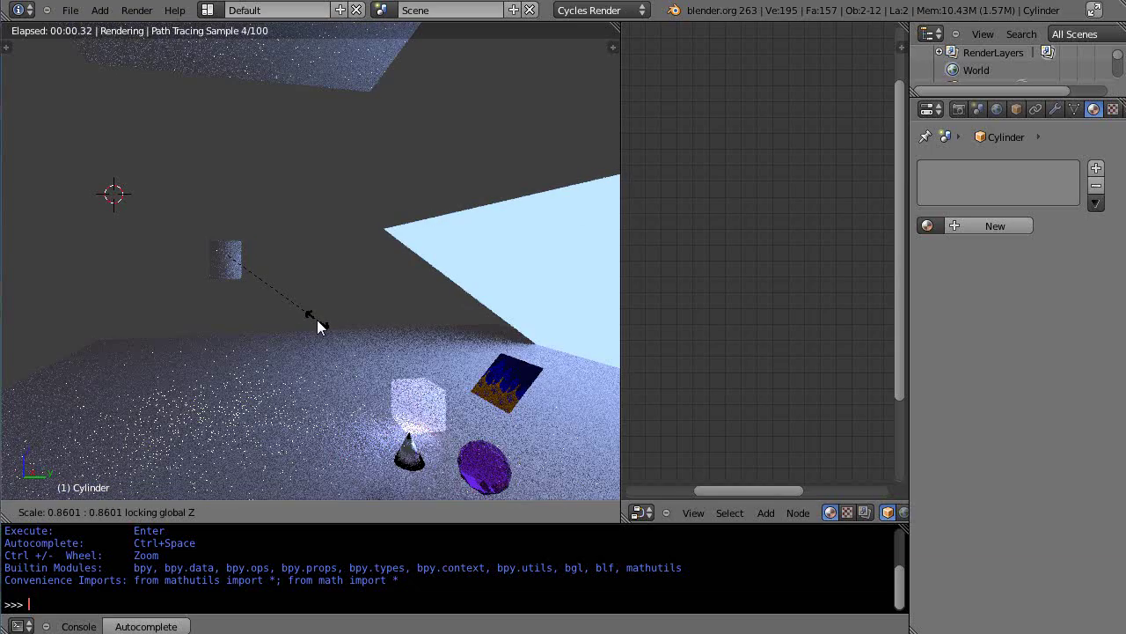
pyautogui.moveTo(266, 294)
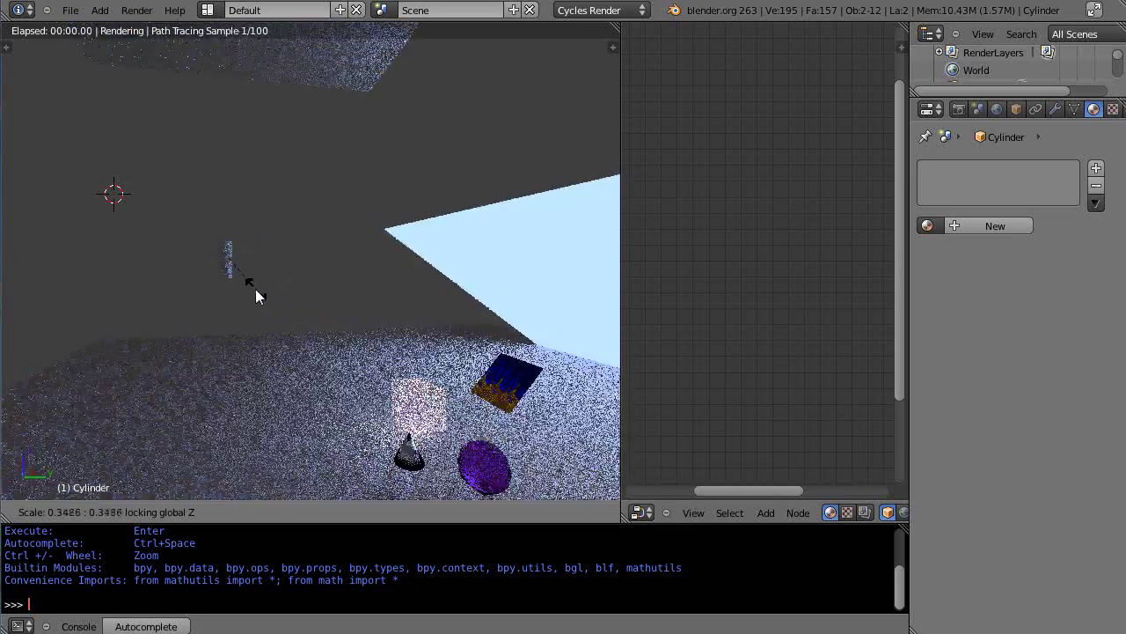
pyautogui.click(252, 286)
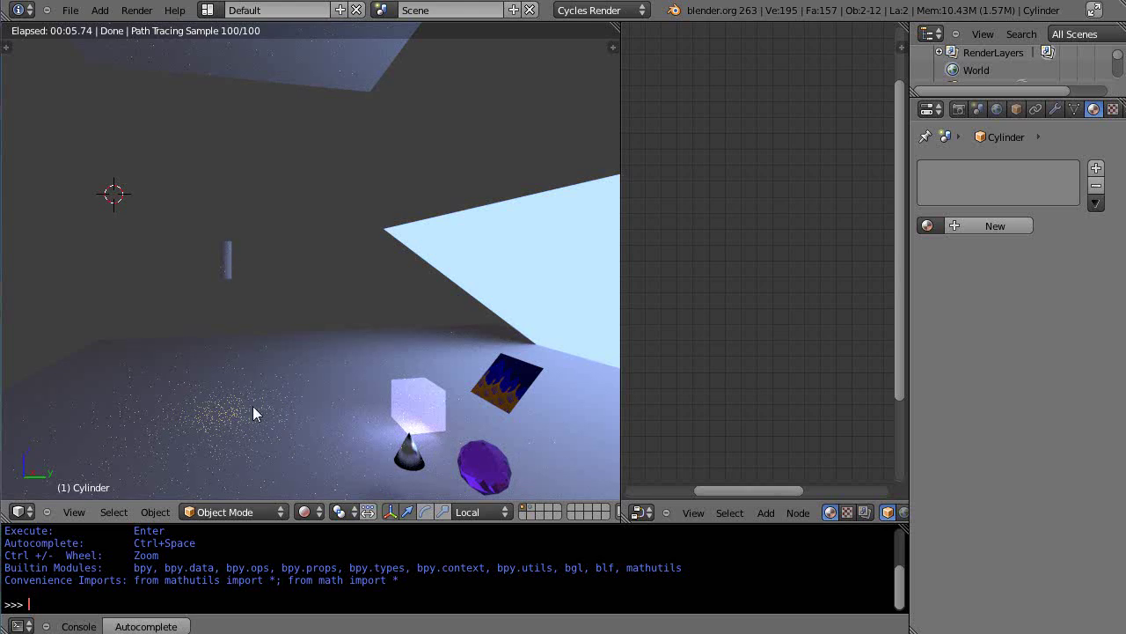
pyautogui.scroll(1, 252, 406)
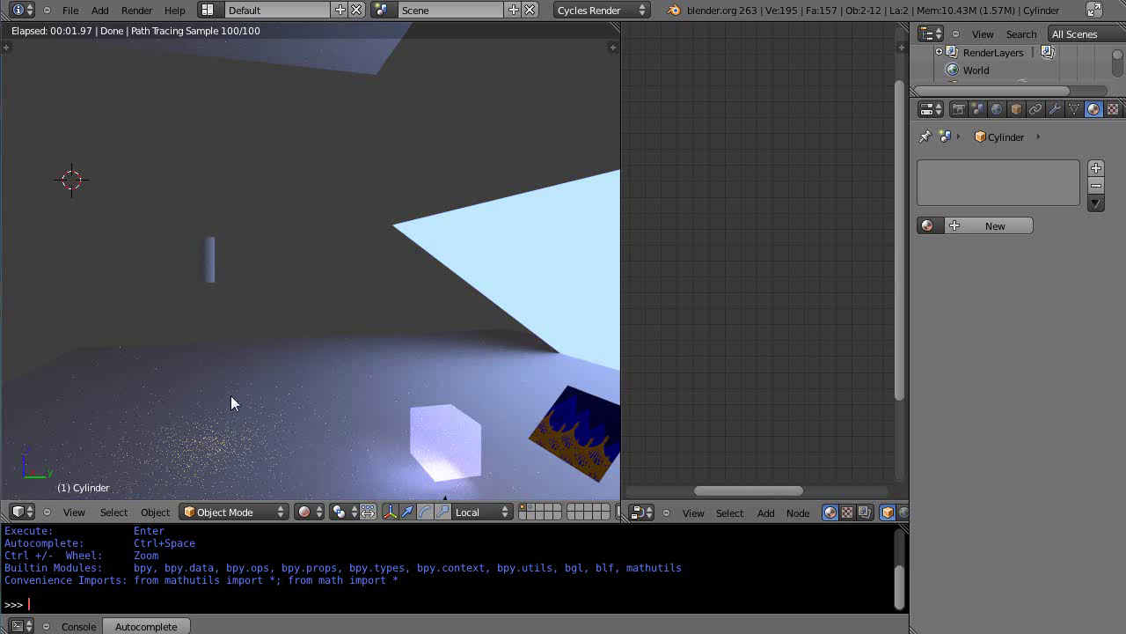
# Switch the viewport to Material shading and select the emission disc Cone.001 inside the cylinder
pyautogui.click(304, 512)
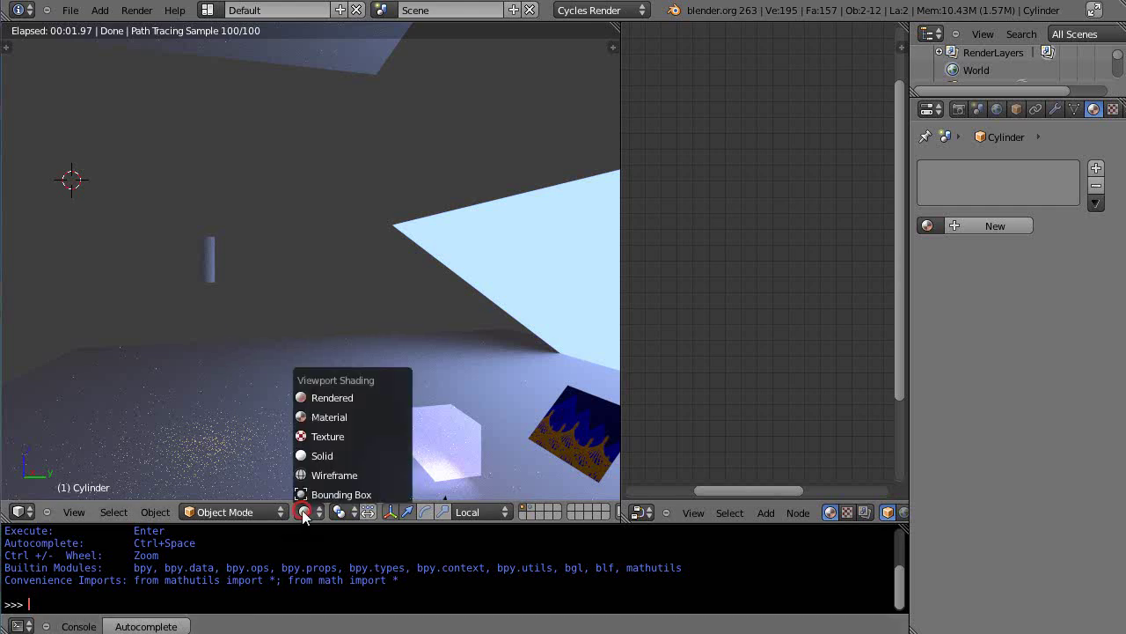
pyautogui.click(312, 419)
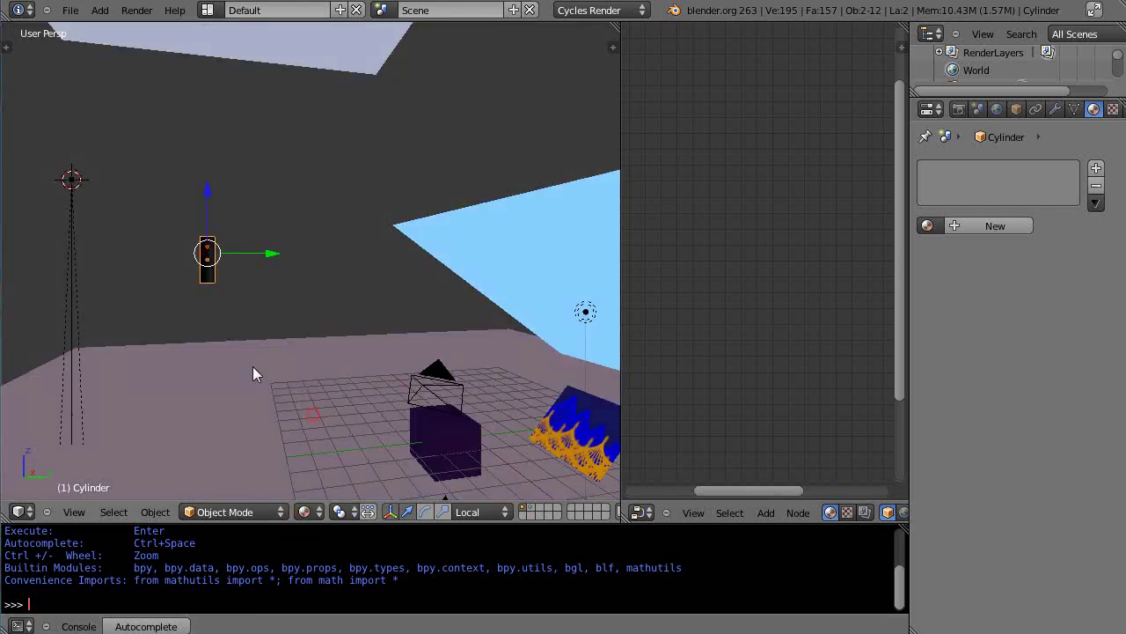
pyautogui.rightClick(207, 251)
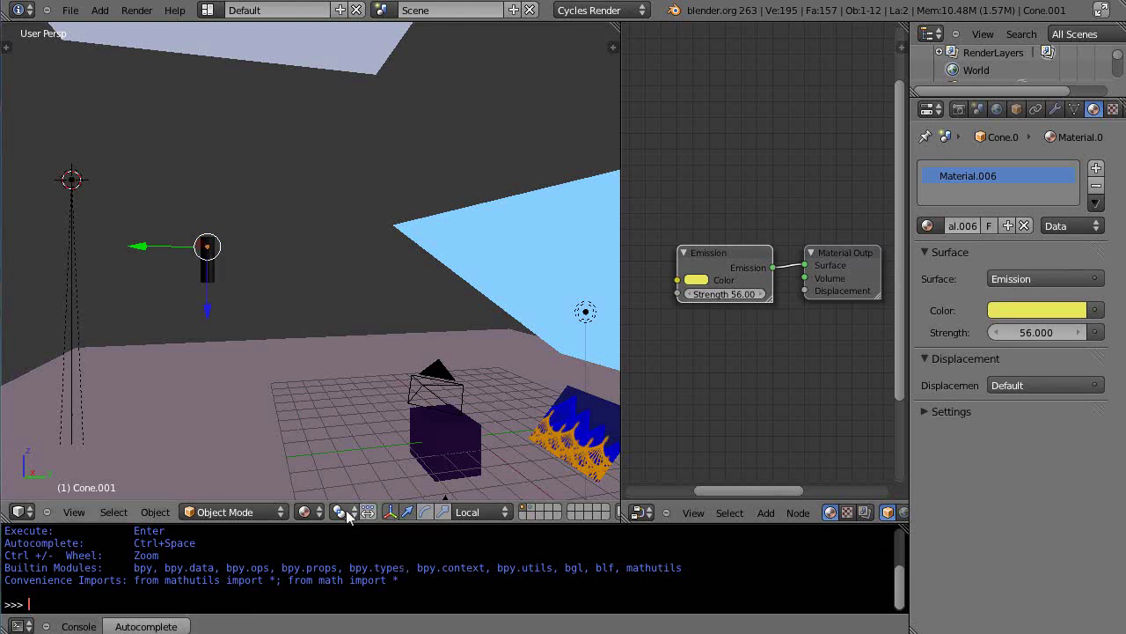
# Return to Rendered shading and raise Cone.001's Emission Strength from 56 to 200
pyautogui.click(304, 511)
pyautogui.click(301, 395)
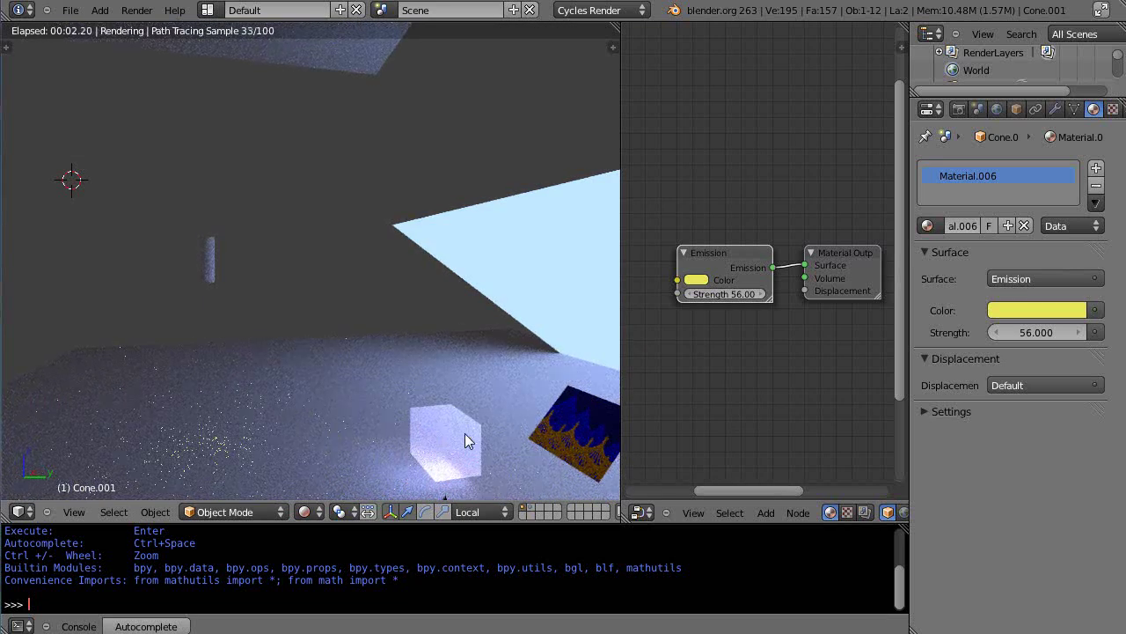
pyautogui.click(1019, 334)
pyautogui.write('200')
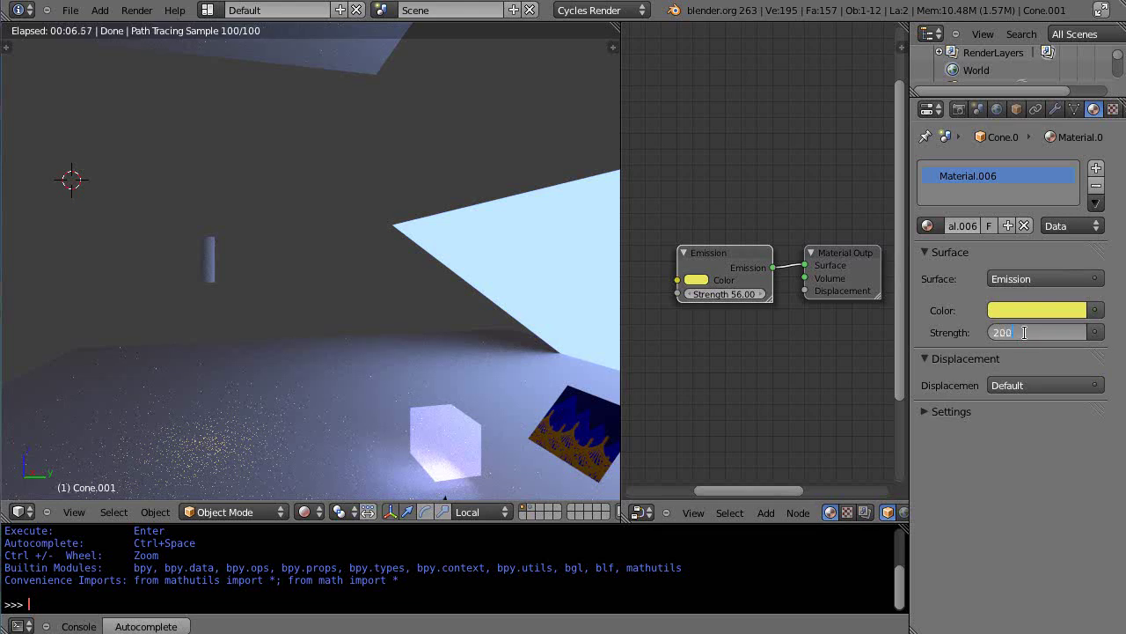
pyautogui.press('Return')
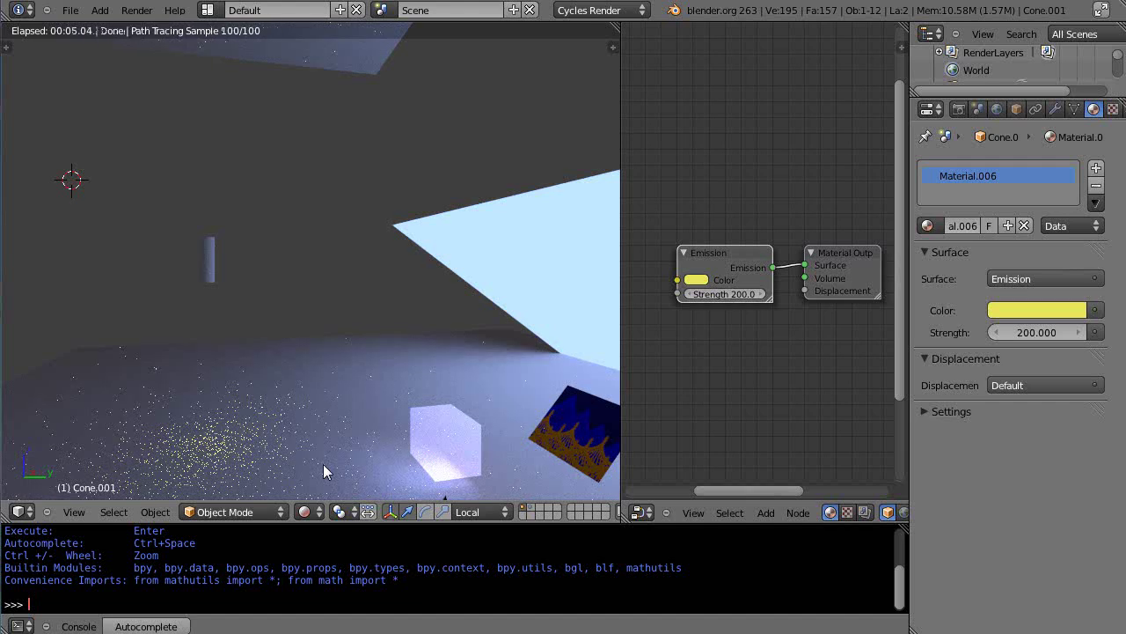
pyautogui.moveTo(312, 414); pyautogui.dragTo(307, 432, button='middle')
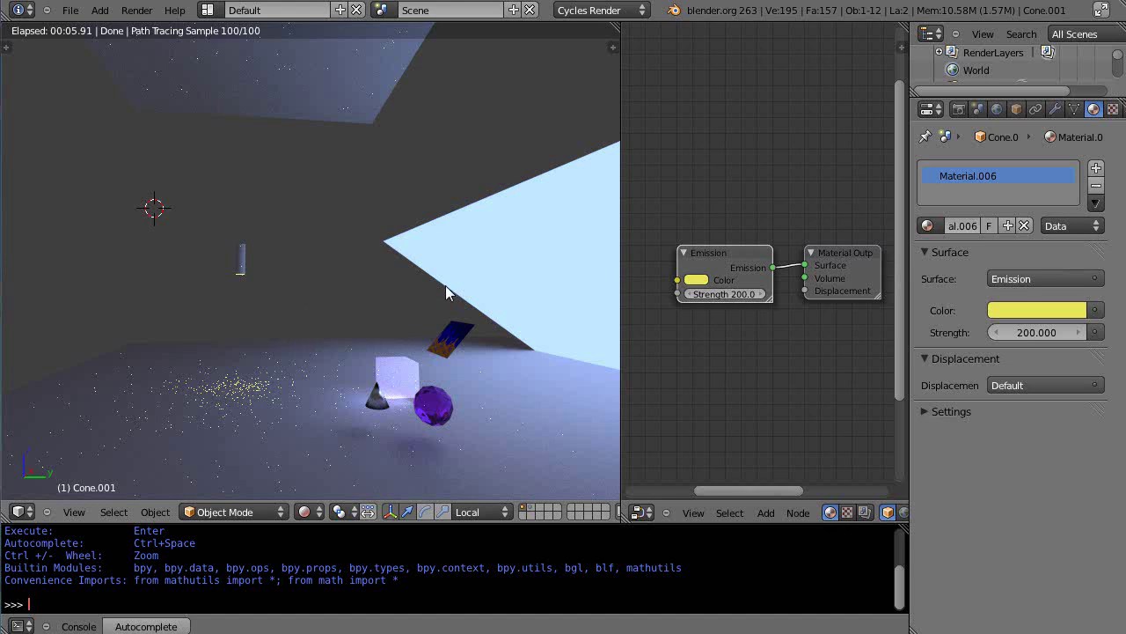
pyautogui.scroll(1, 309, 309)
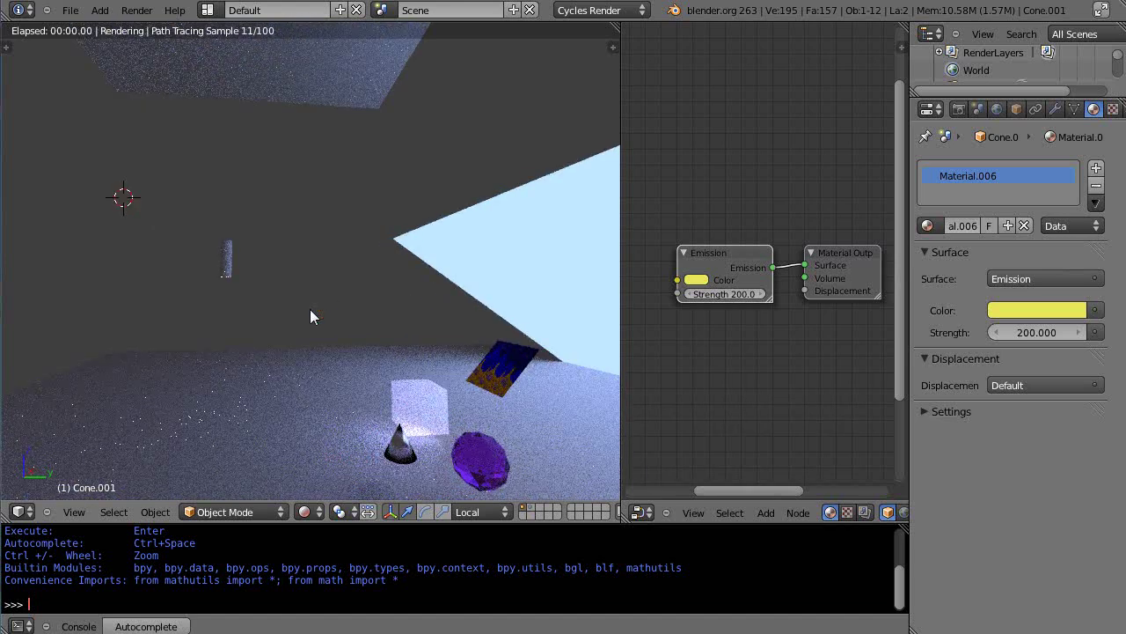